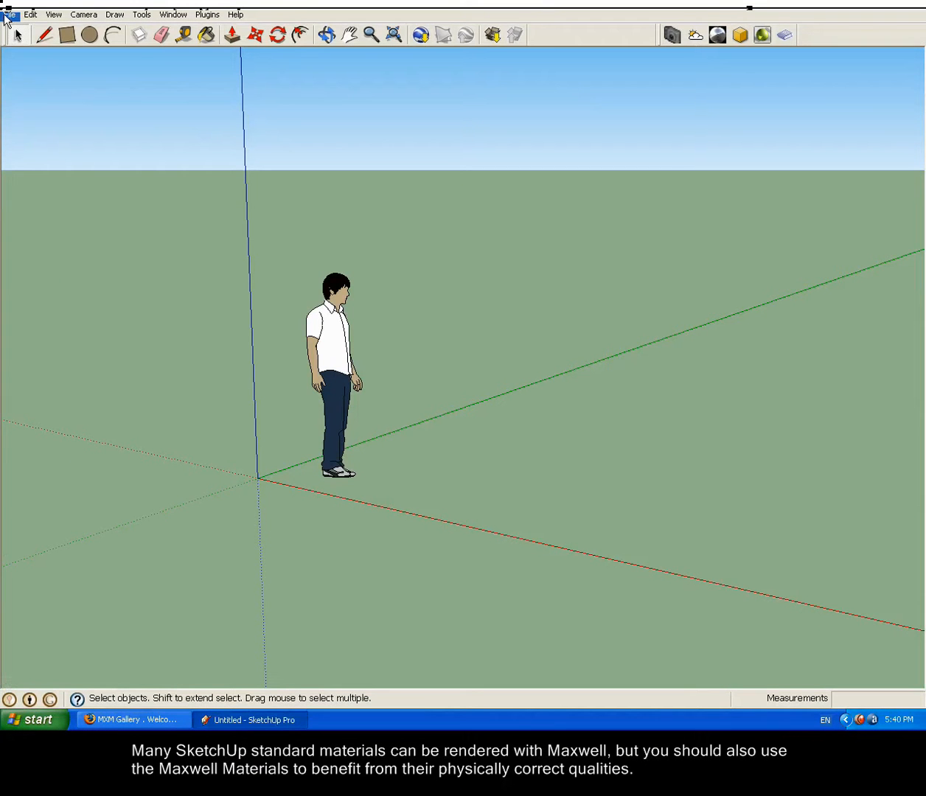
Step: Open the recent MaxwellSceneMaterials scene and enable the Maxwell Material window
left_click(7, 17)
left_click(98, 242)
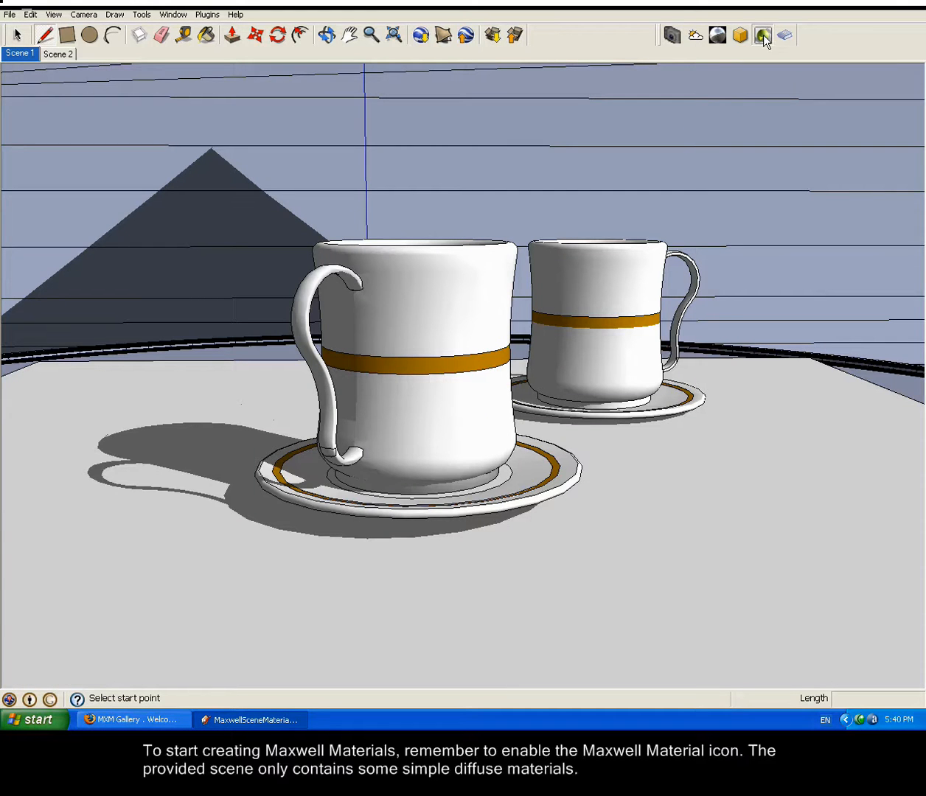
left_click(764, 35)
Step: Open the Materials browser and list the materials used in the model
left_click(177, 16)
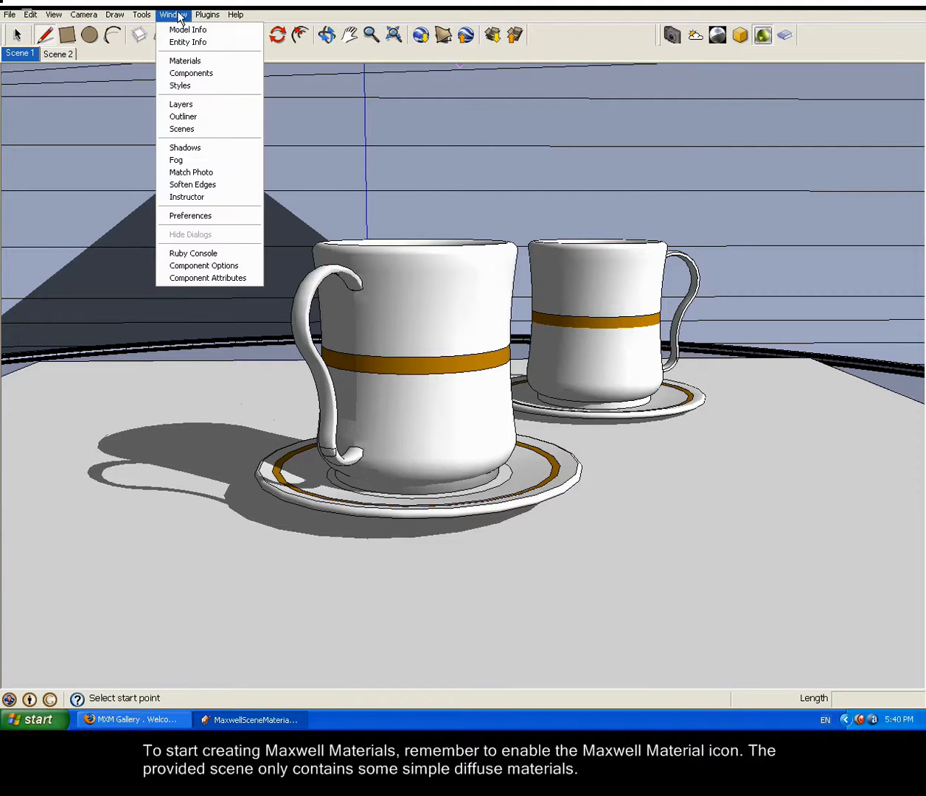
left_click(186, 61)
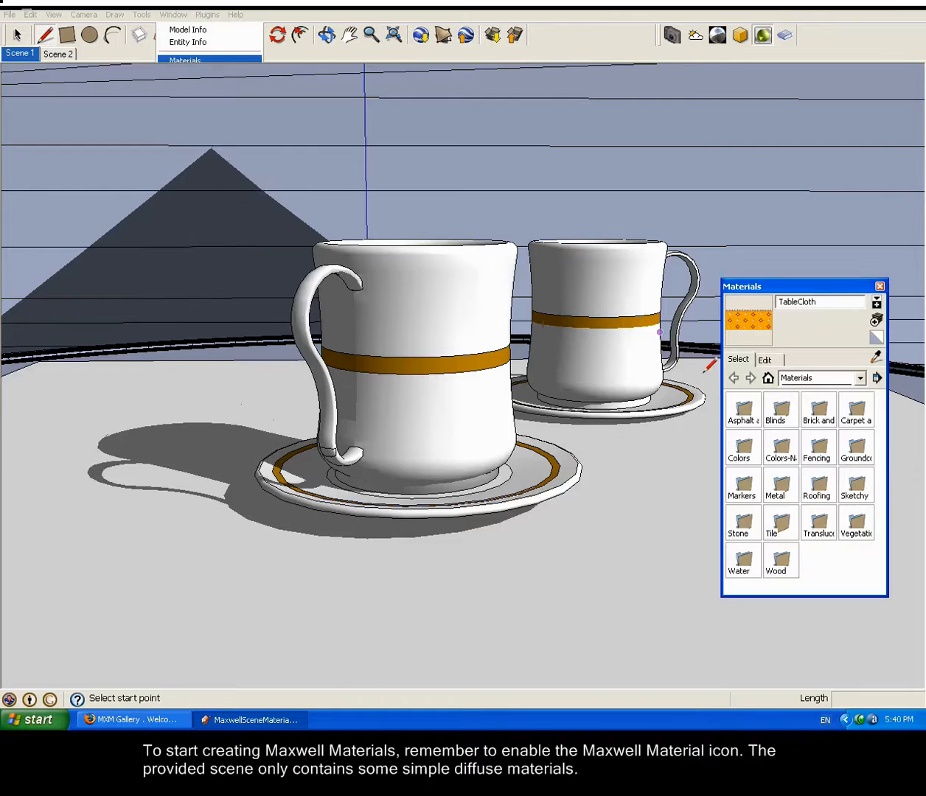
left_click(846, 378)
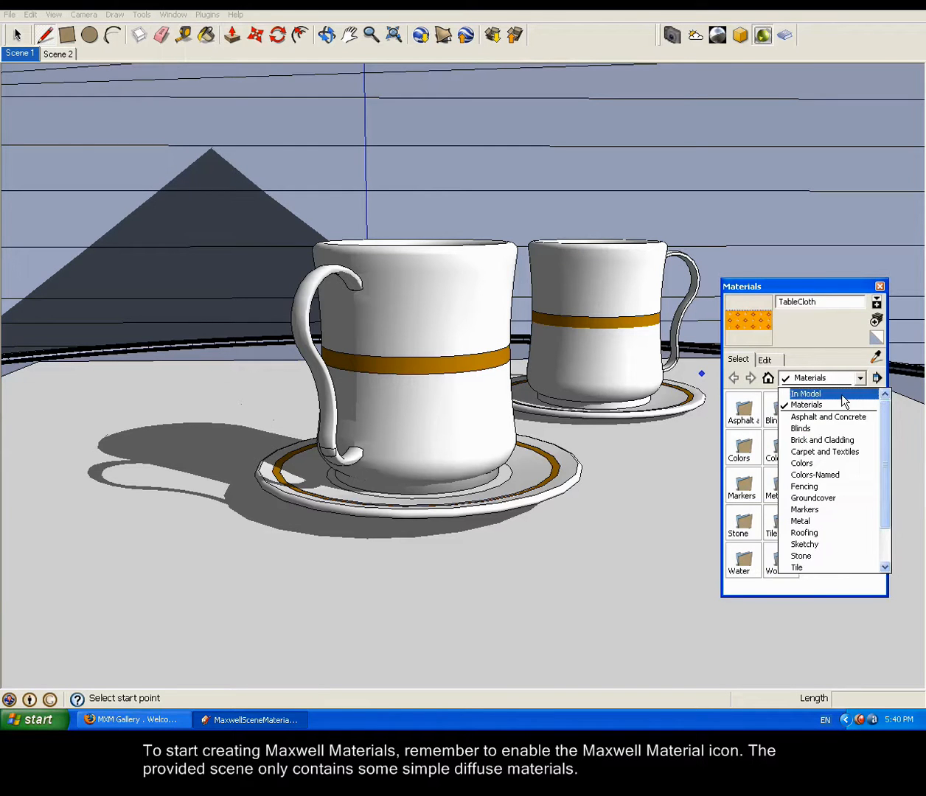
left_click(845, 394)
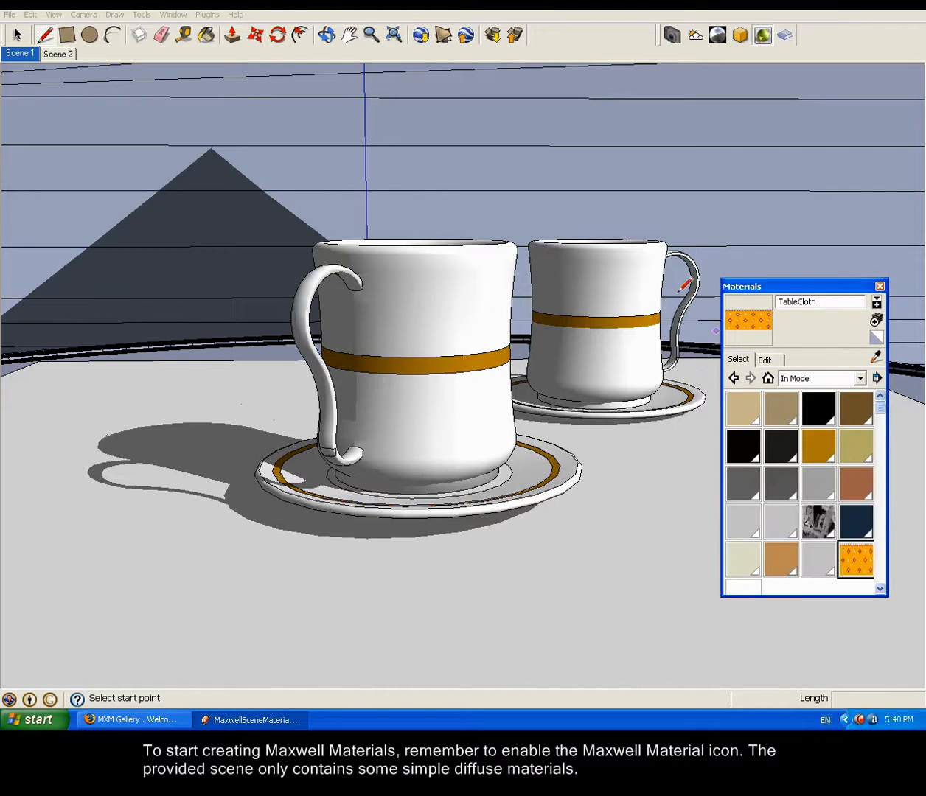
Step: Export the scene to My Documents as the Maxwell Render file MaxwellSceneMaterials, render it, and close the render window
left_click(6, 15)
mouse_move(90, 156)
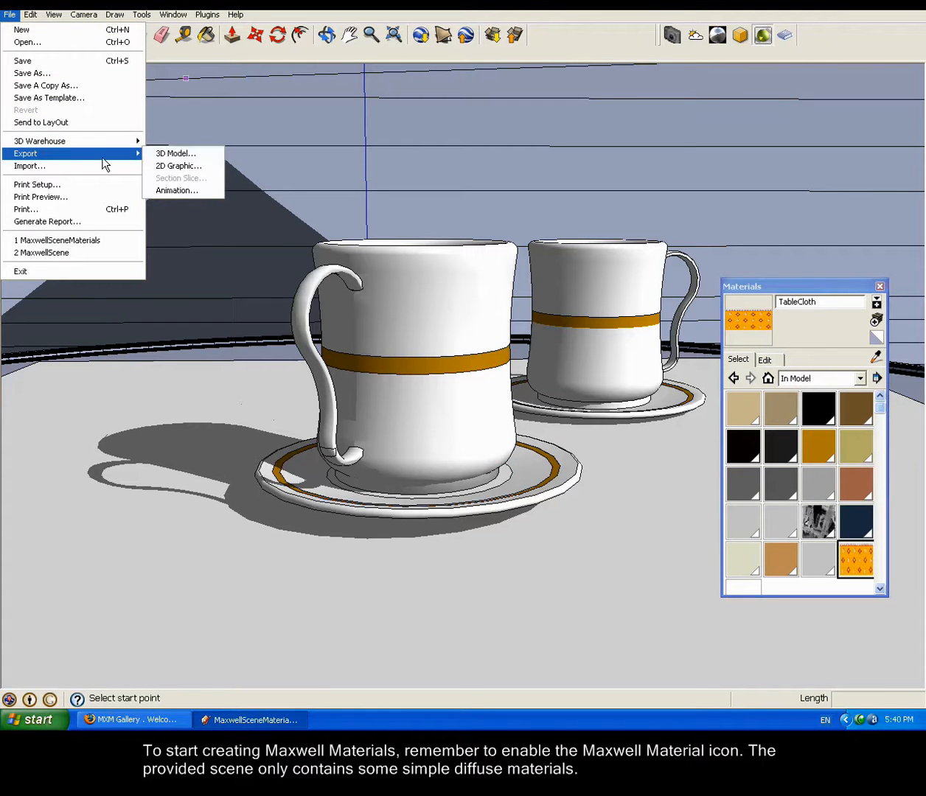
left_click(186, 160)
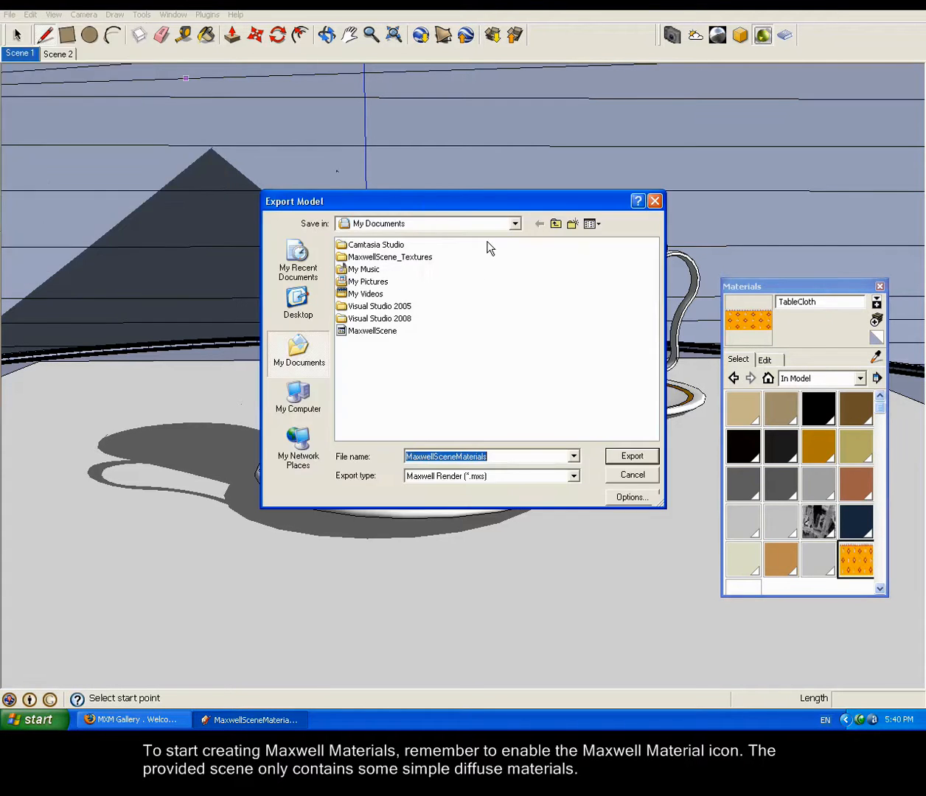
left_click(634, 456)
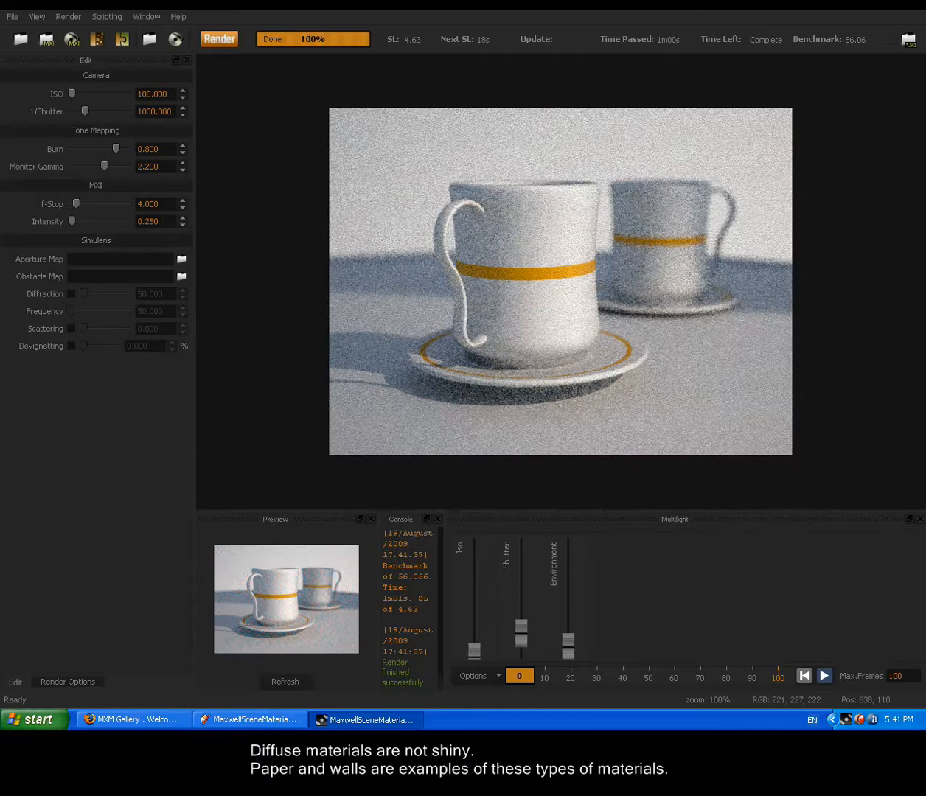
left_click(917, 3)
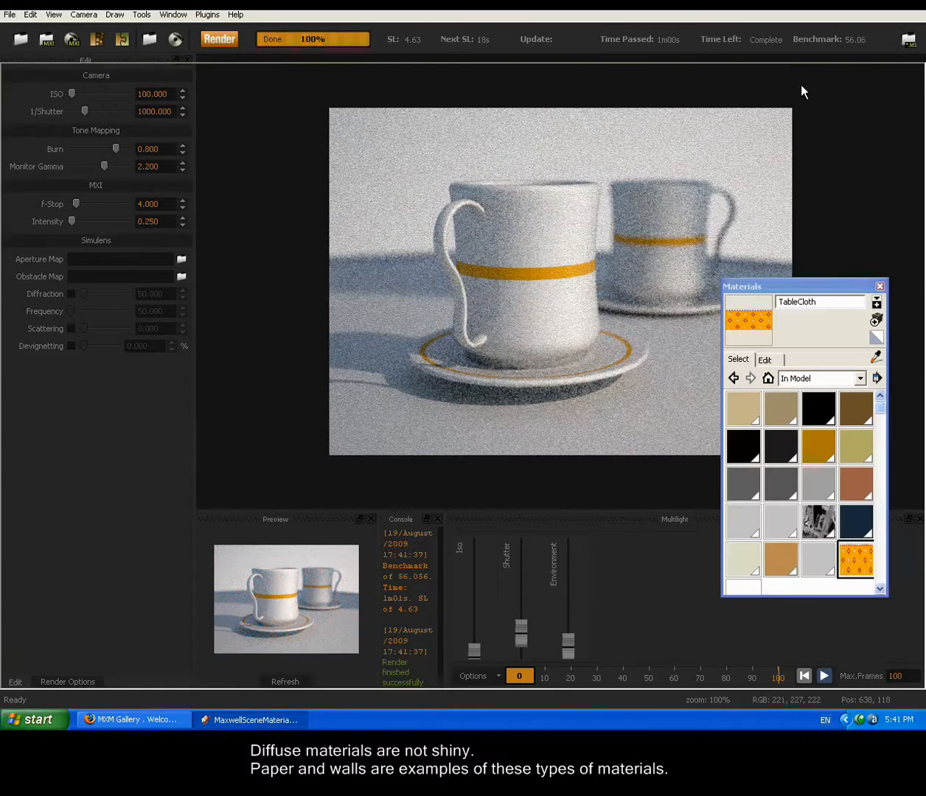
Step: Create a new material named Cup1 with no texture image and a near-white colour from the color wheel
left_click(876, 319)
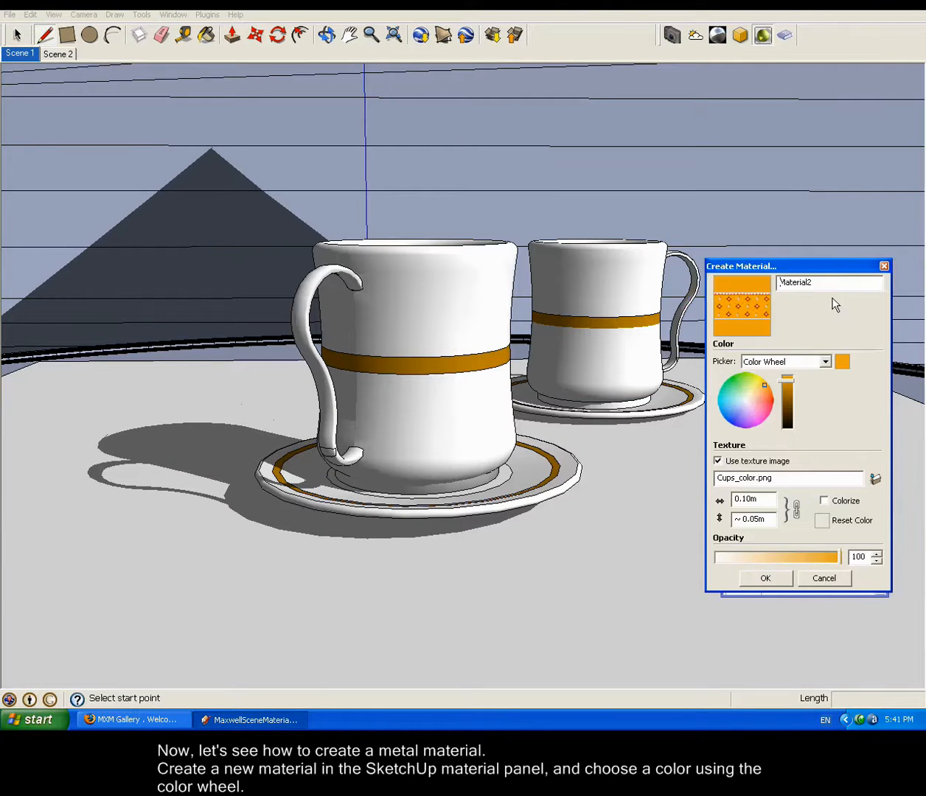
double_click(796, 282)
type("Cup1")
left_click(717, 461)
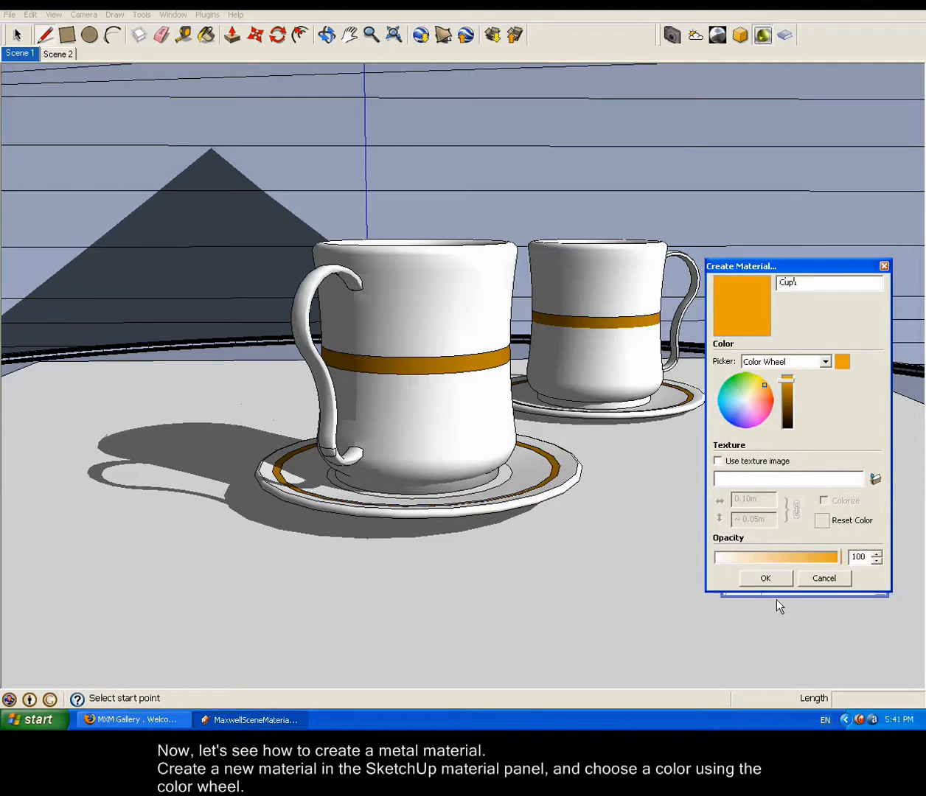
left_click(744, 397)
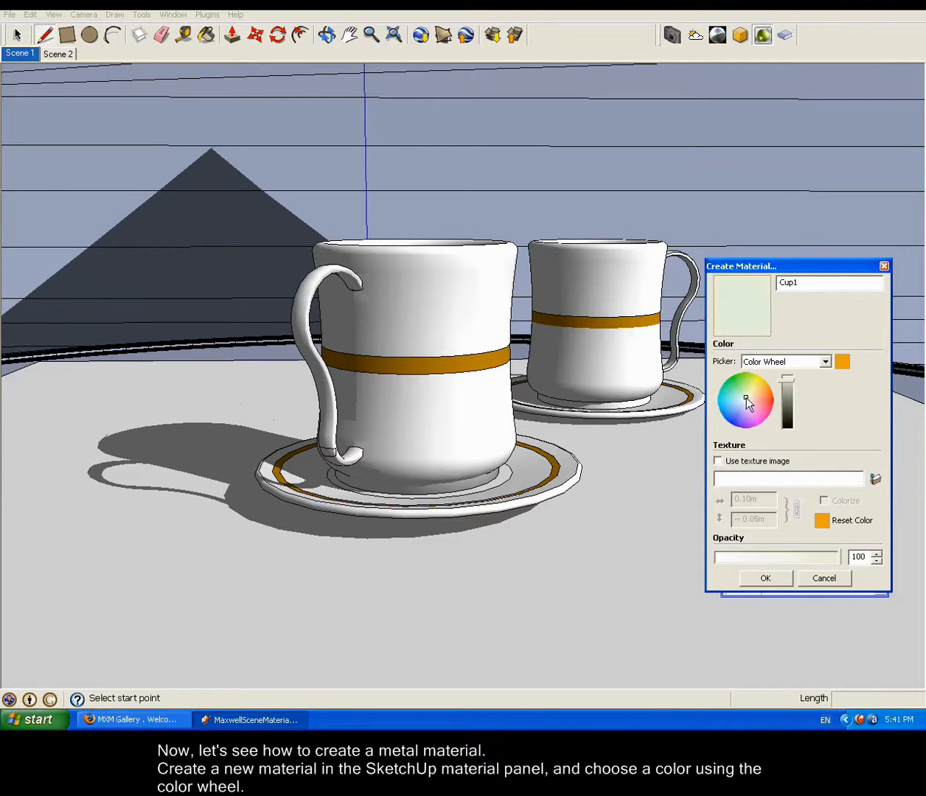
left_click(746, 400)
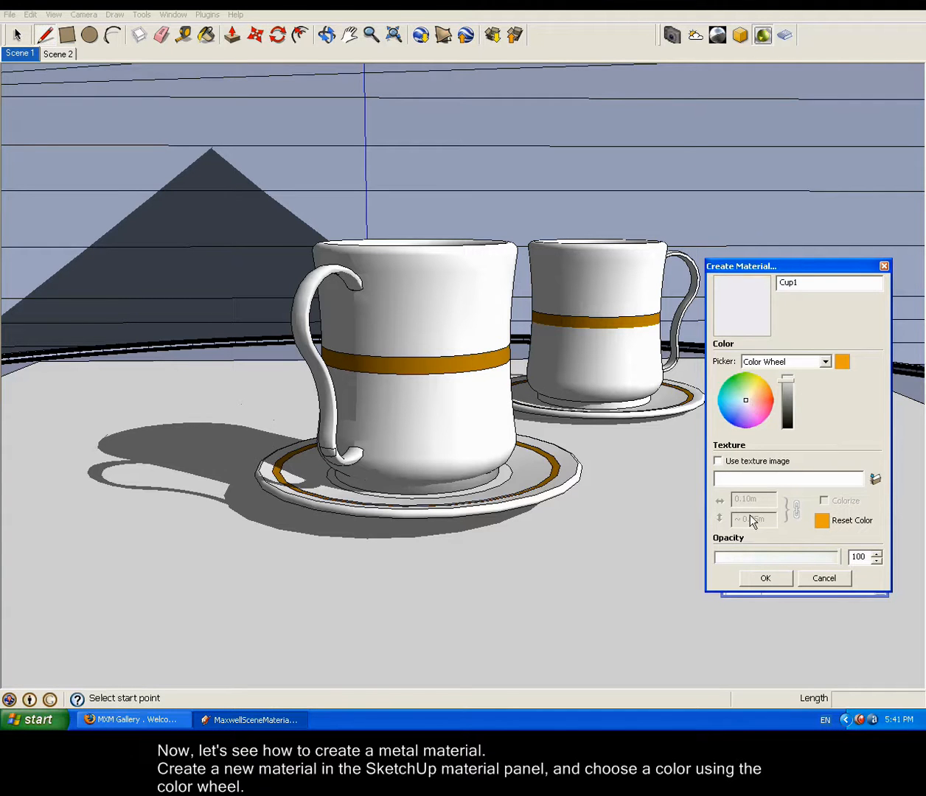
left_click(766, 579)
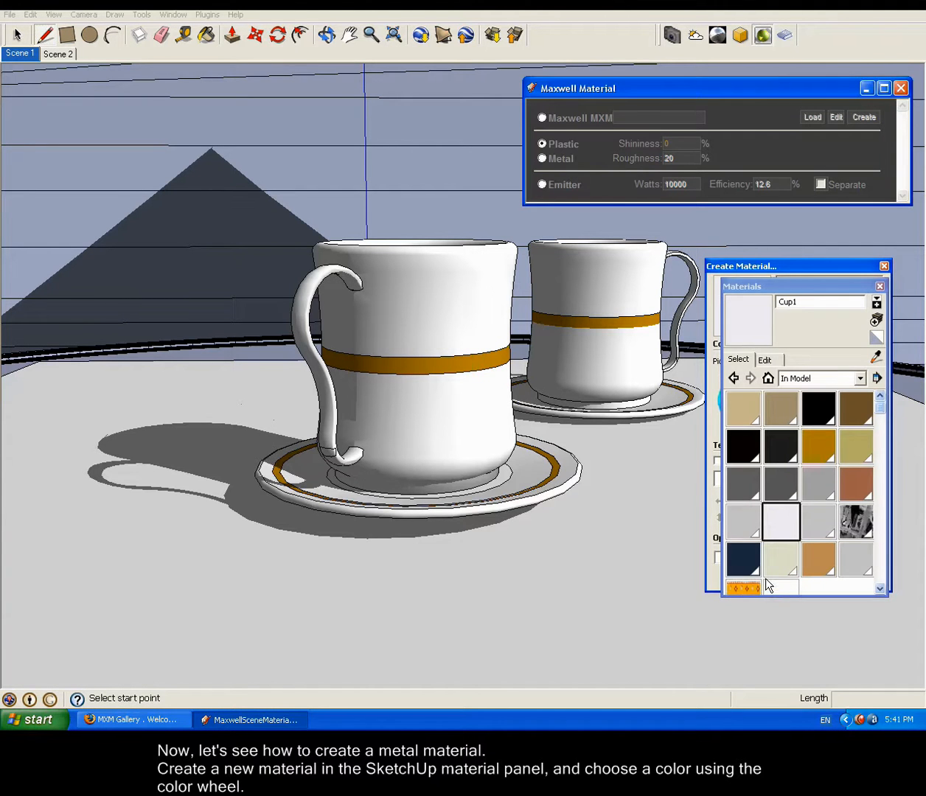
Step: Make Cup1 a Metal material with 50% roughness and paint it onto the front cup
left_click(542, 158)
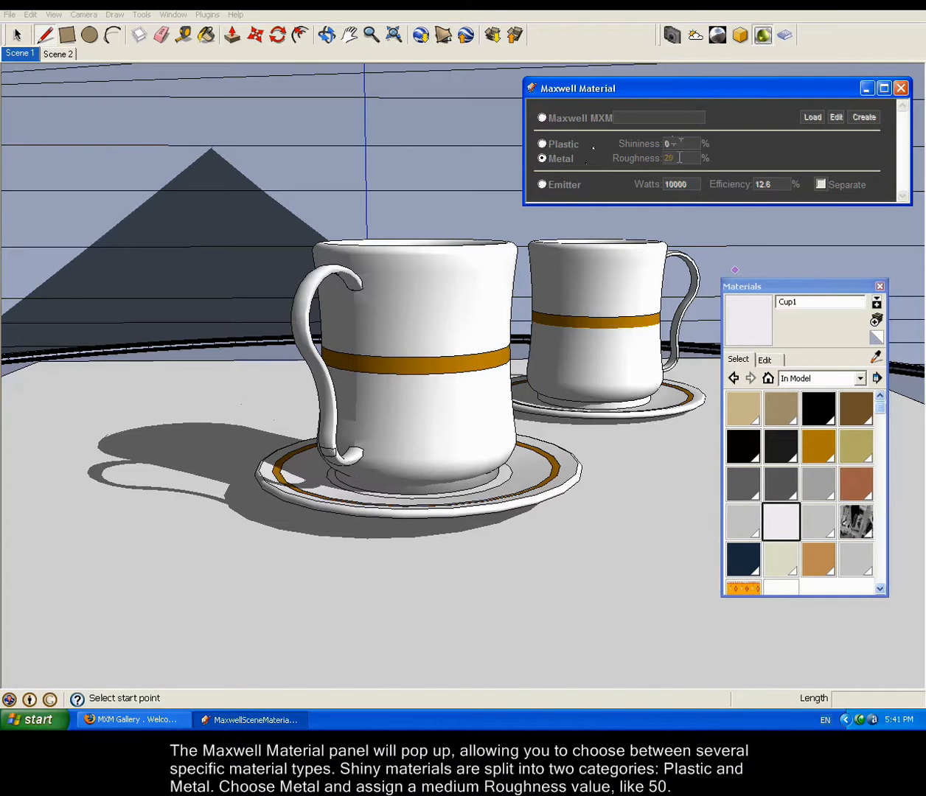
left_click_drag(679, 158, 649, 157)
type("50")
left_click(770, 521)
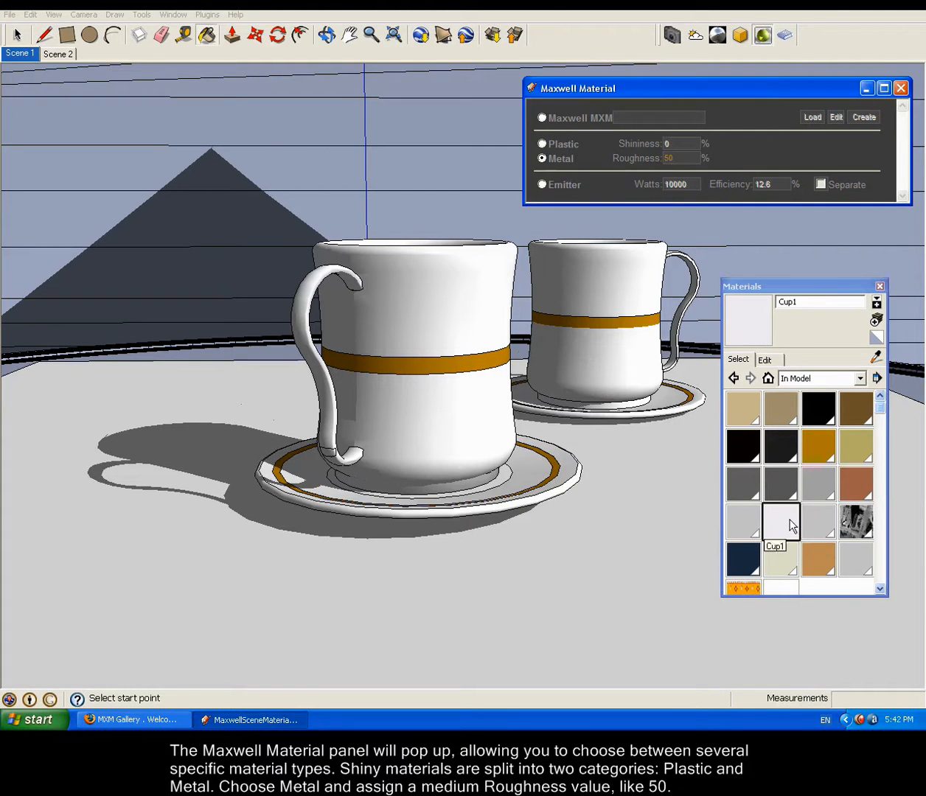
left_click(435, 298)
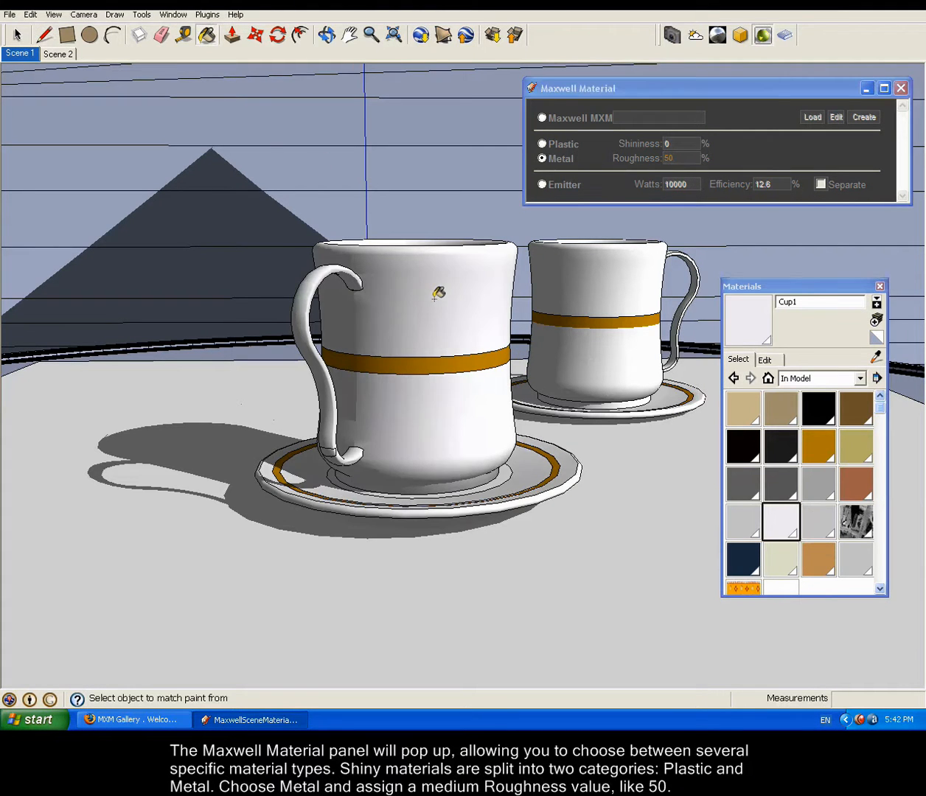
Step: Export the scene with the rough metal cup over MaxwellSceneMaterials.mxs, keeping the exporter options, then render it and close the render window
left_click(9, 15)
mouse_move(81, 149)
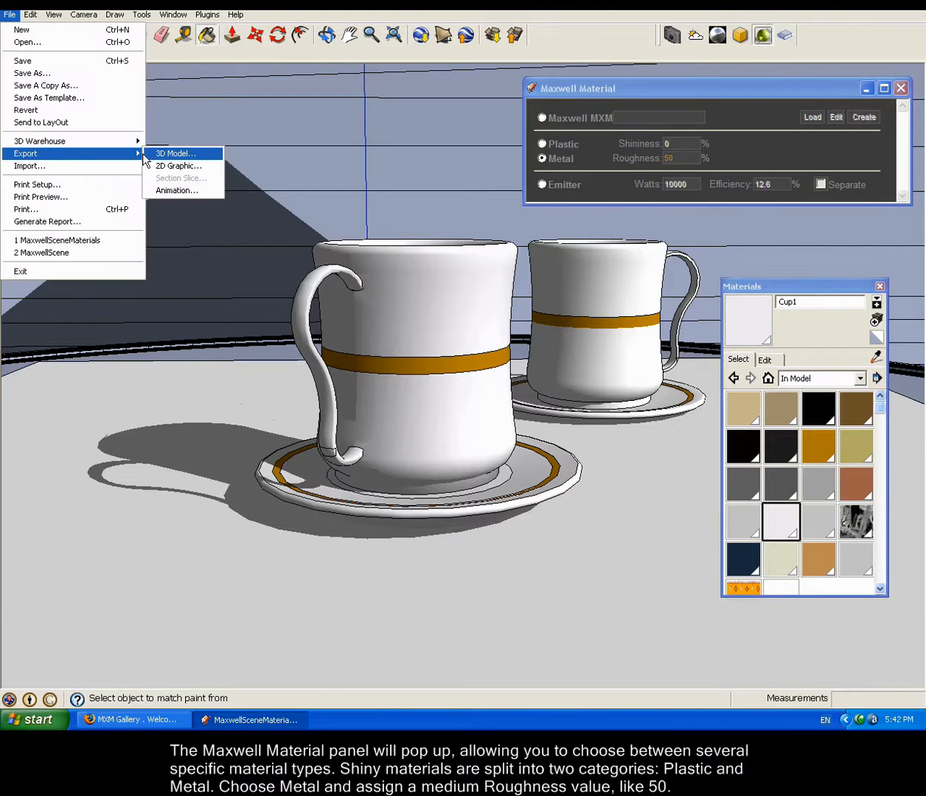
left_click(177, 149)
left_click(632, 497)
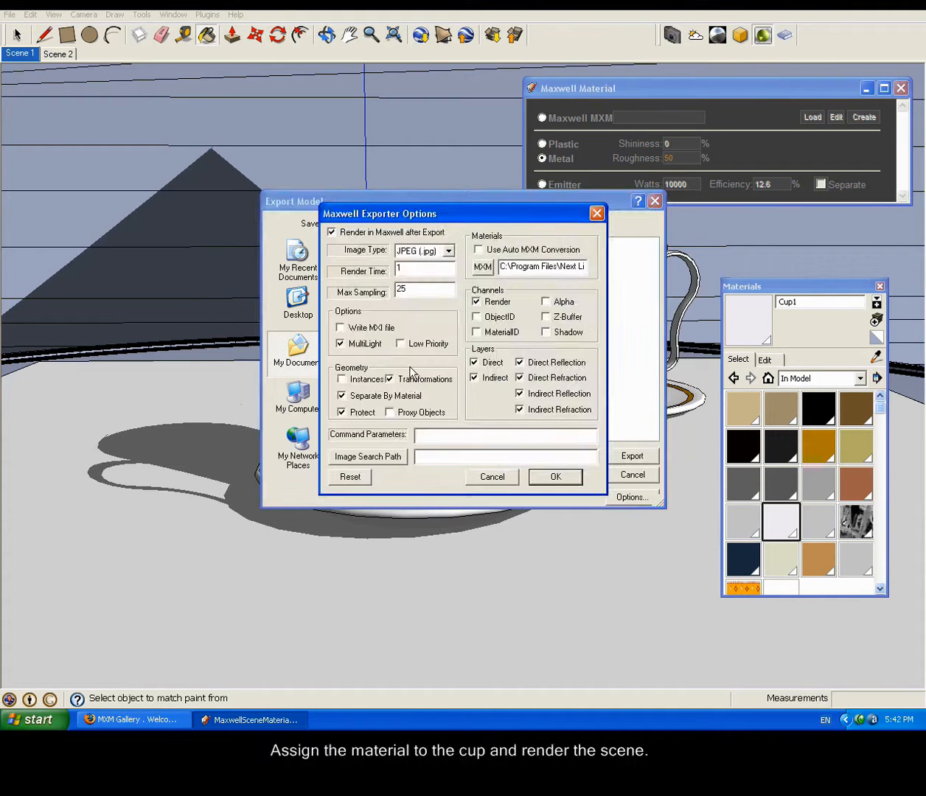
left_click(553, 475)
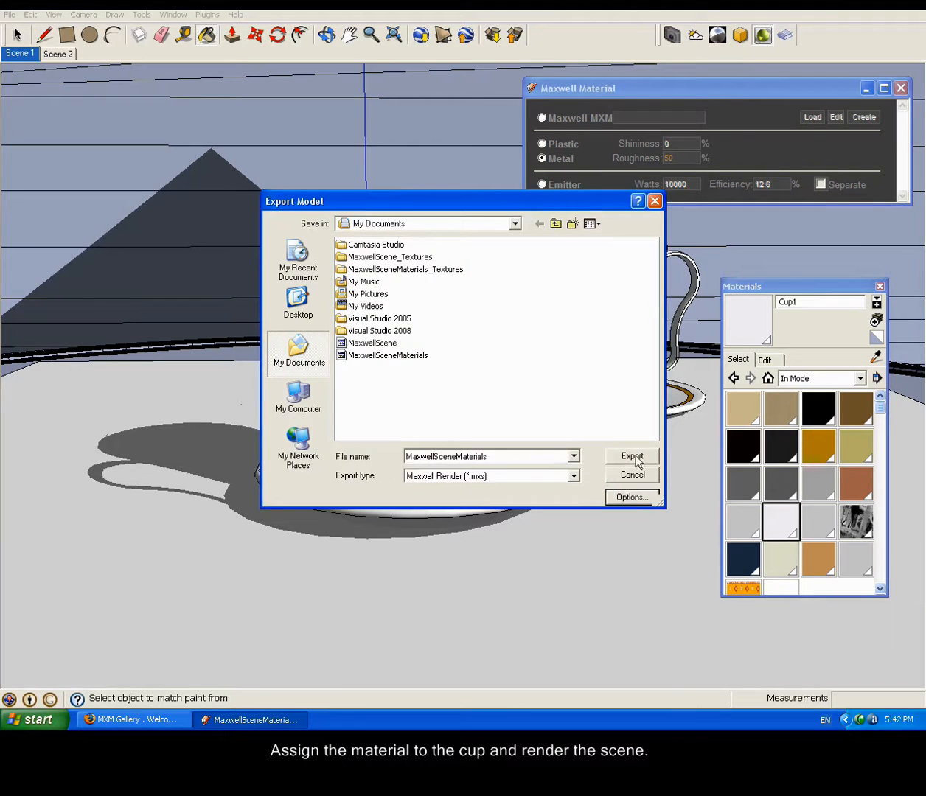
left_click(623, 455)
left_click(434, 376)
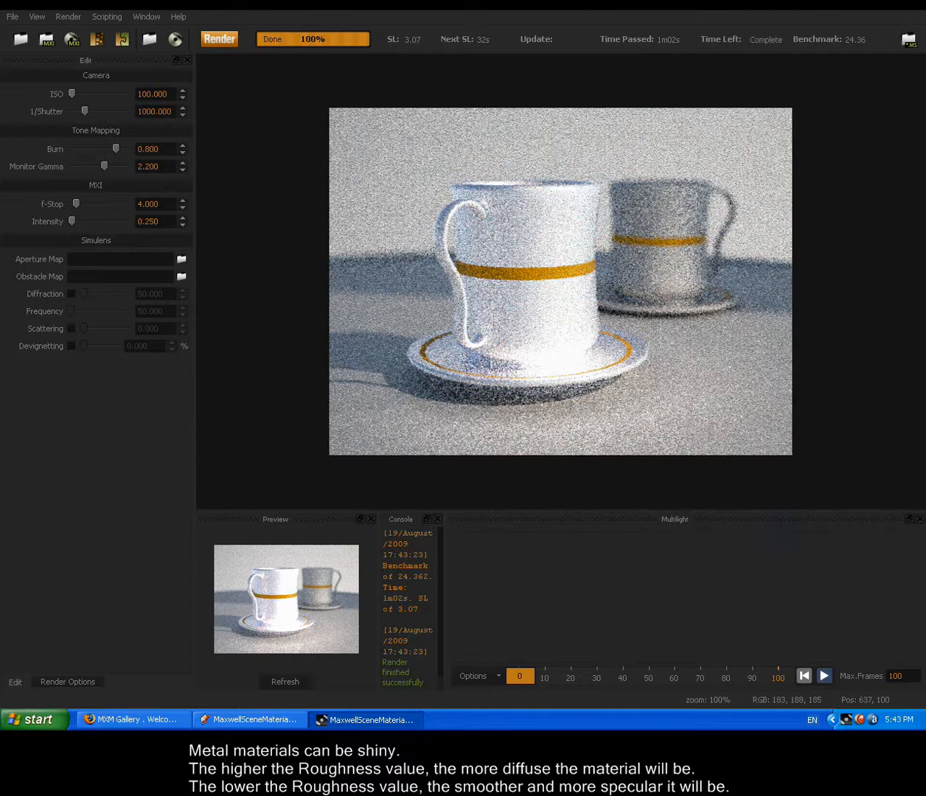
left_click(916, 4)
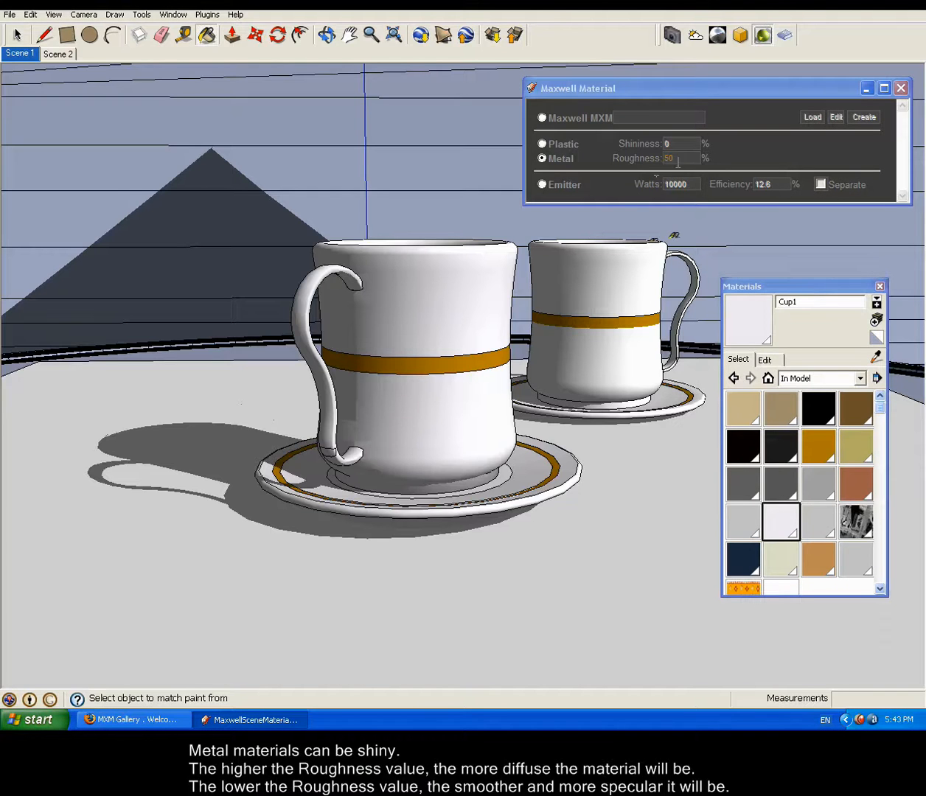
Step: Set the roughness of Cup1 to 0% and repaint the front cup with it
double_click(680, 156)
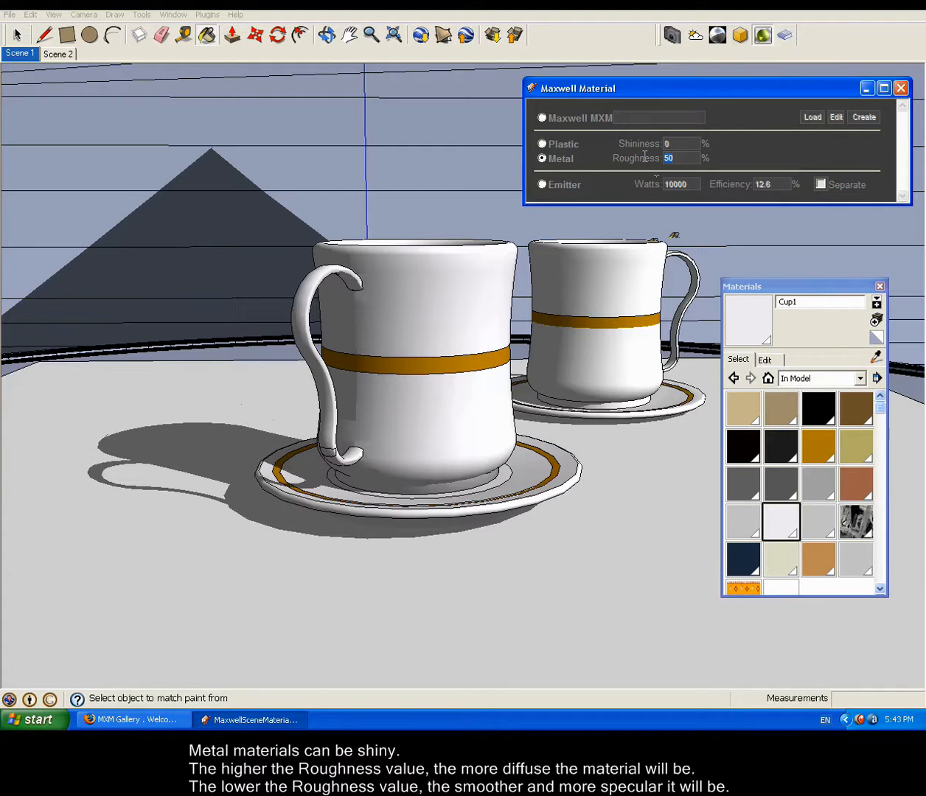
type("0")
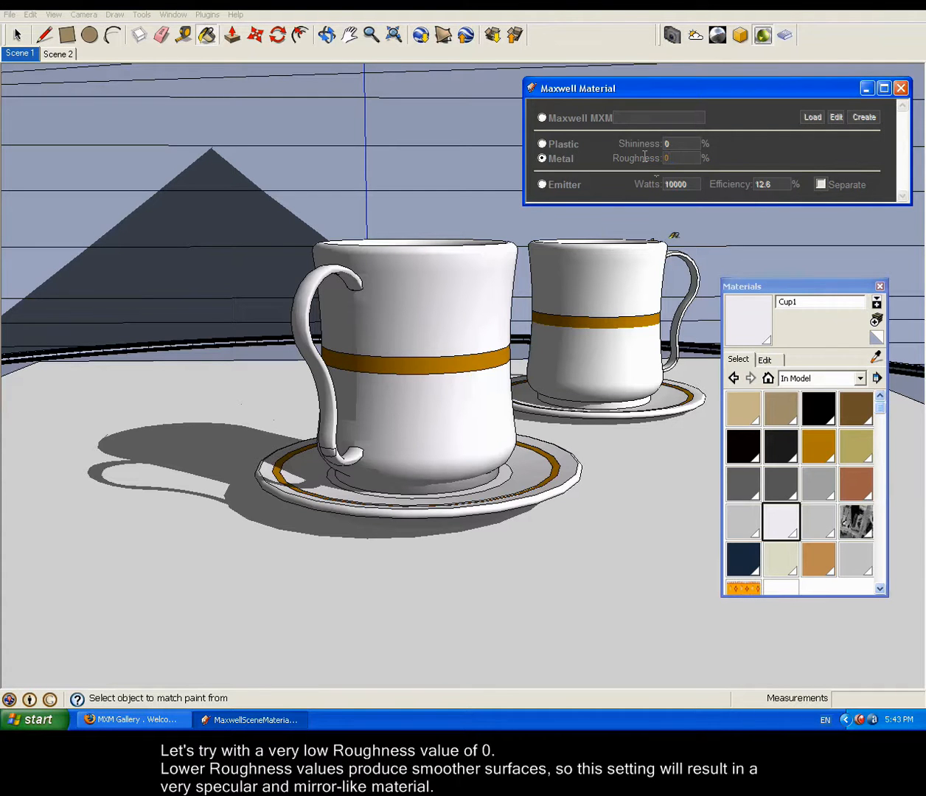
left_click(422, 297)
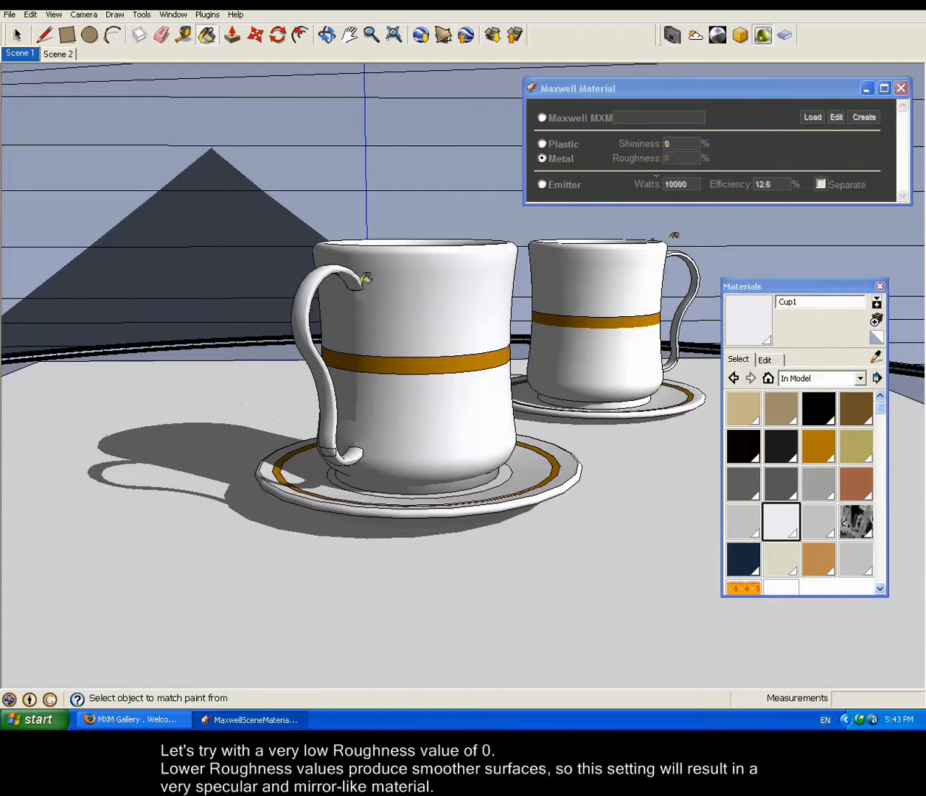
Step: Export the scene with the smooth metal cup over MaxwellSceneMaterials.mxs, render it, and close the render window
left_click(9, 14)
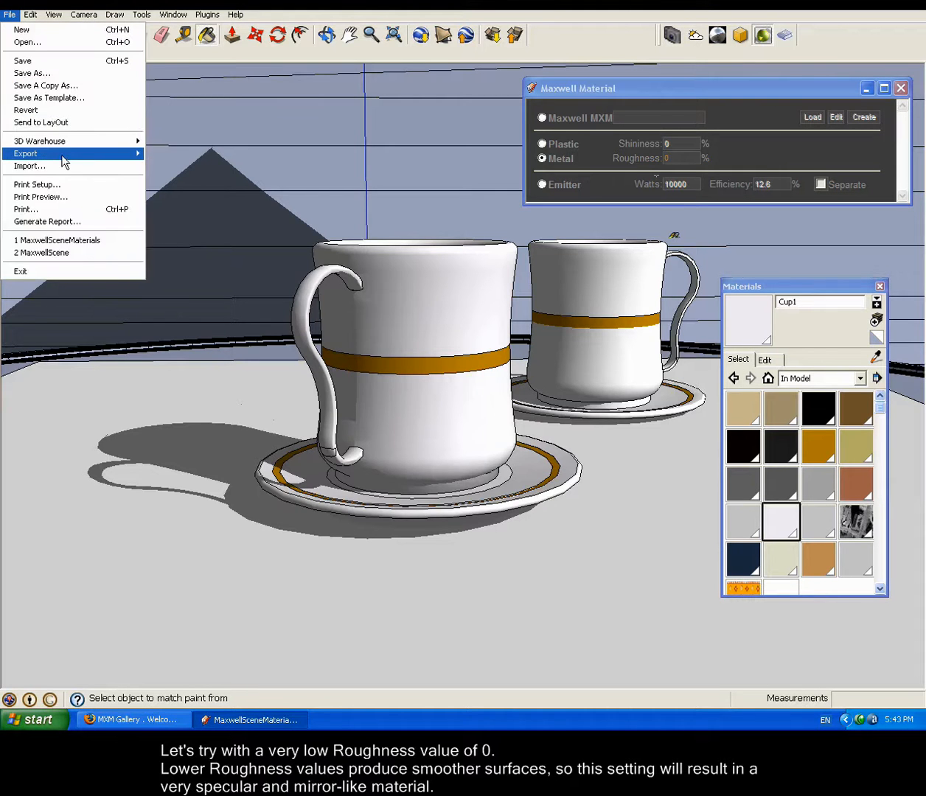
mouse_move(66, 154)
left_click(173, 154)
left_click(632, 455)
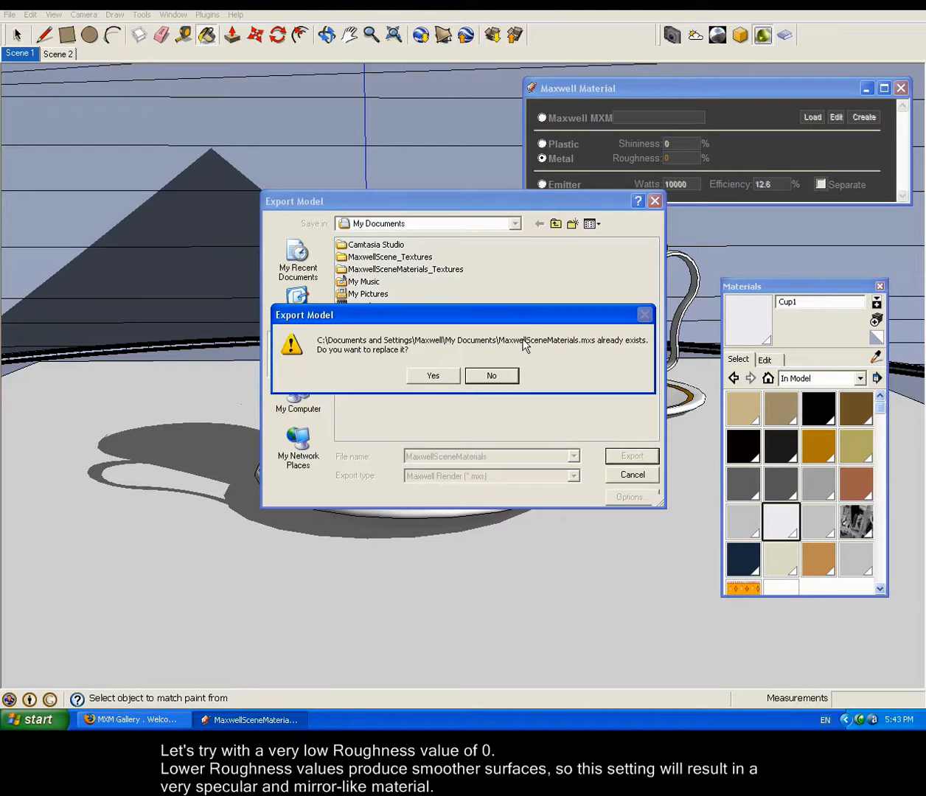
left_click(434, 377)
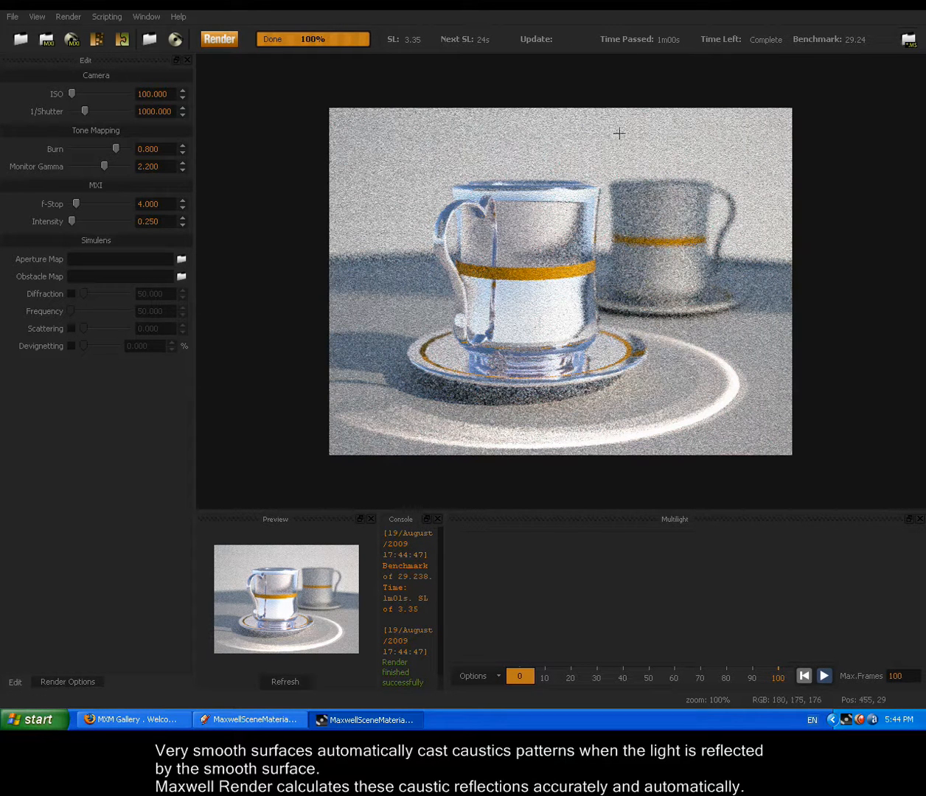
left_click(917, 4)
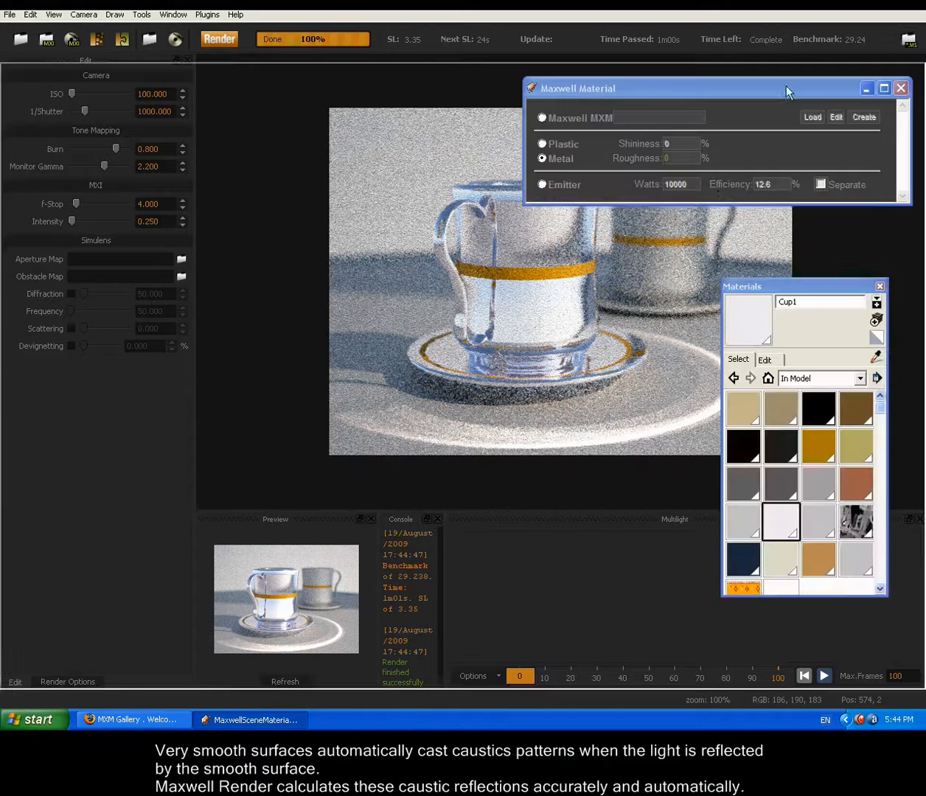
Step: Create a new material named Cup2 with the same near-white colour as Cup1
left_click(876, 319)
double_click(792, 289)
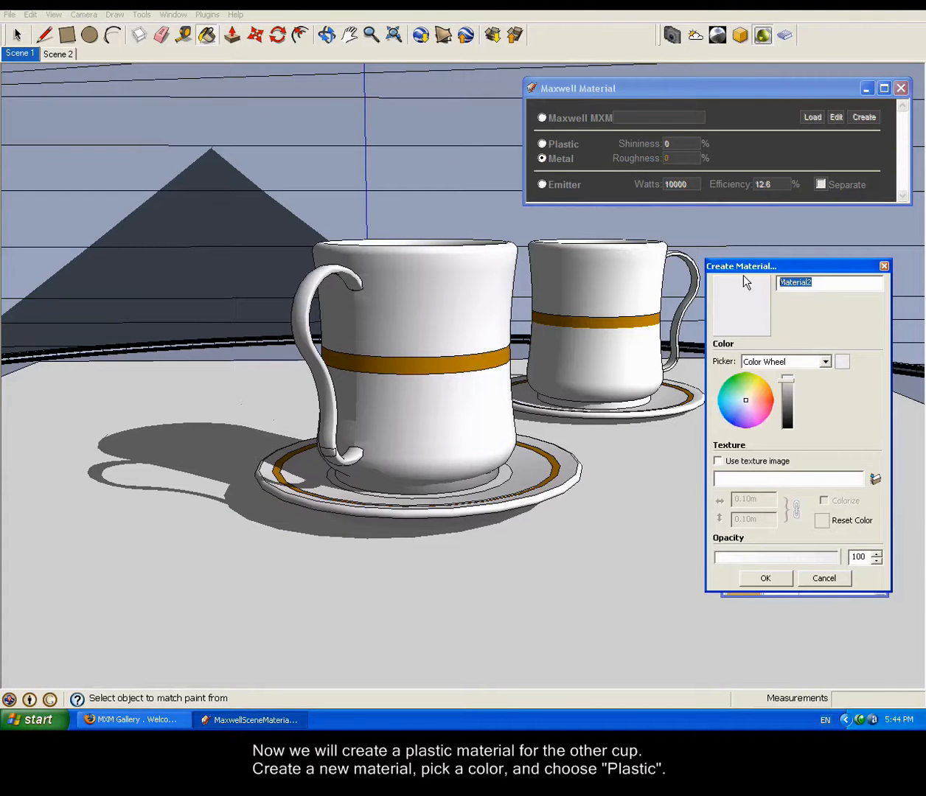
type("Cup2")
left_click(767, 580)
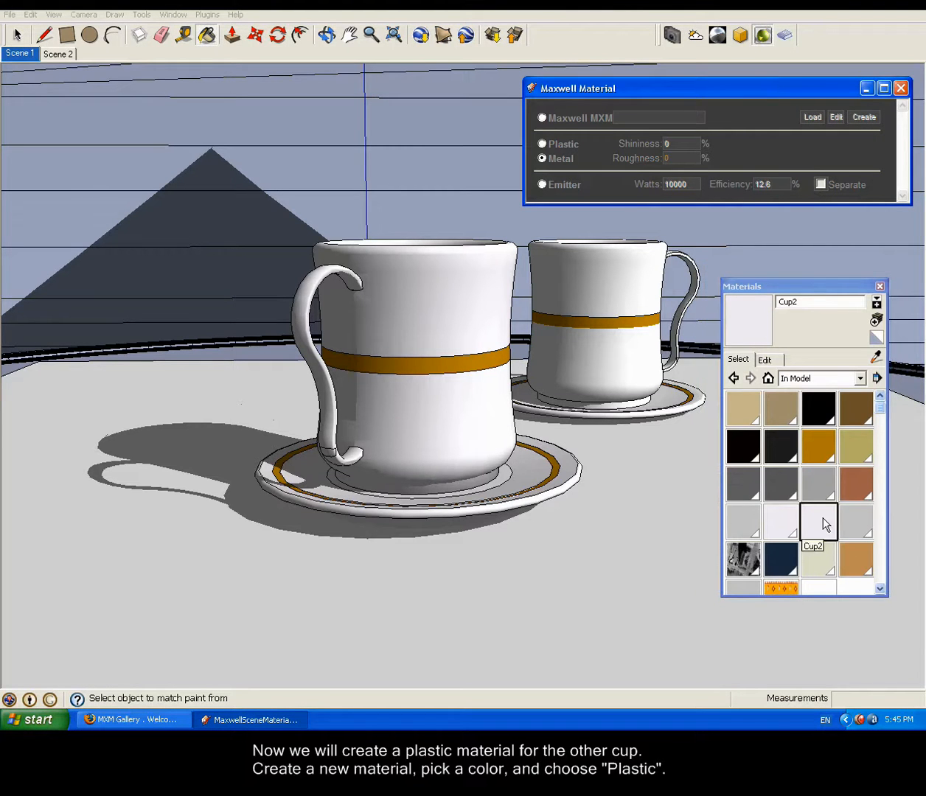
Step: Make Cup2 a Plastic material with 20% shininess and paint it onto the rear cup
left_click(549, 144)
left_click(665, 140)
type("20")
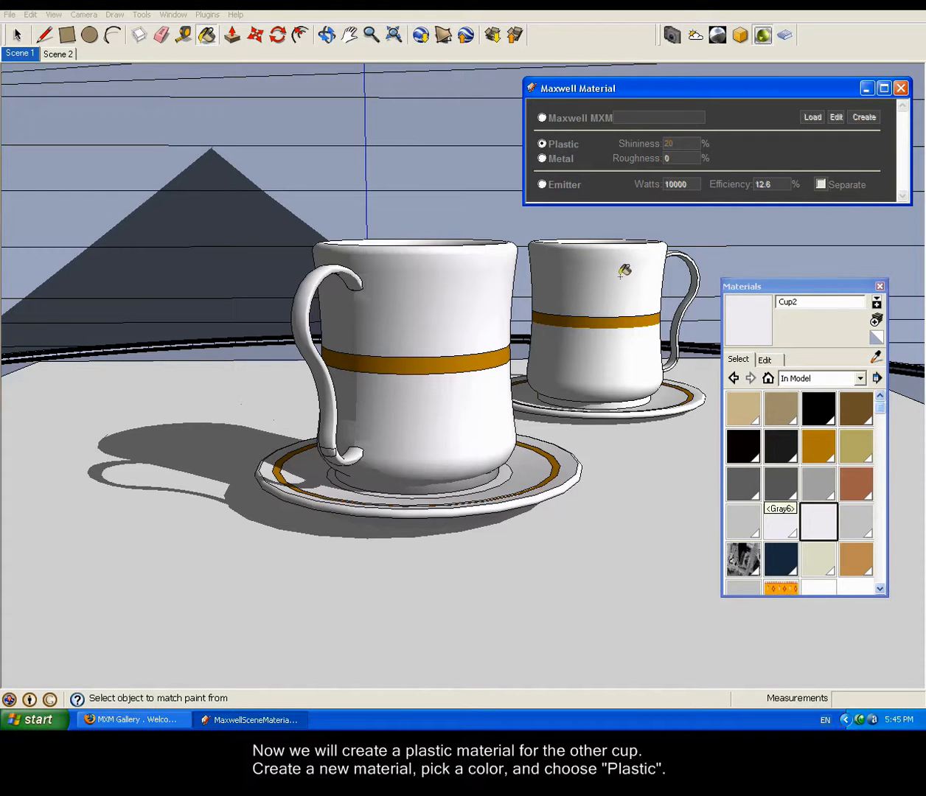
left_click(620, 275)
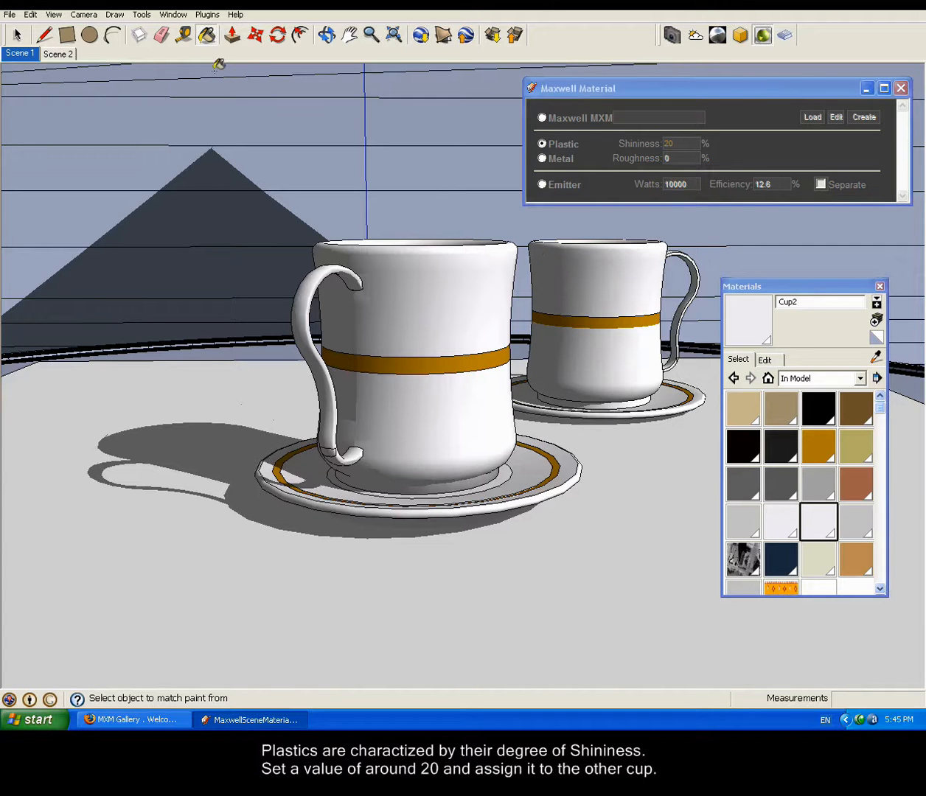
Step: Export the scene with the plastic rear cup over MaxwellSceneMaterials.mxs and render it in Maxwell
left_click(9, 14)
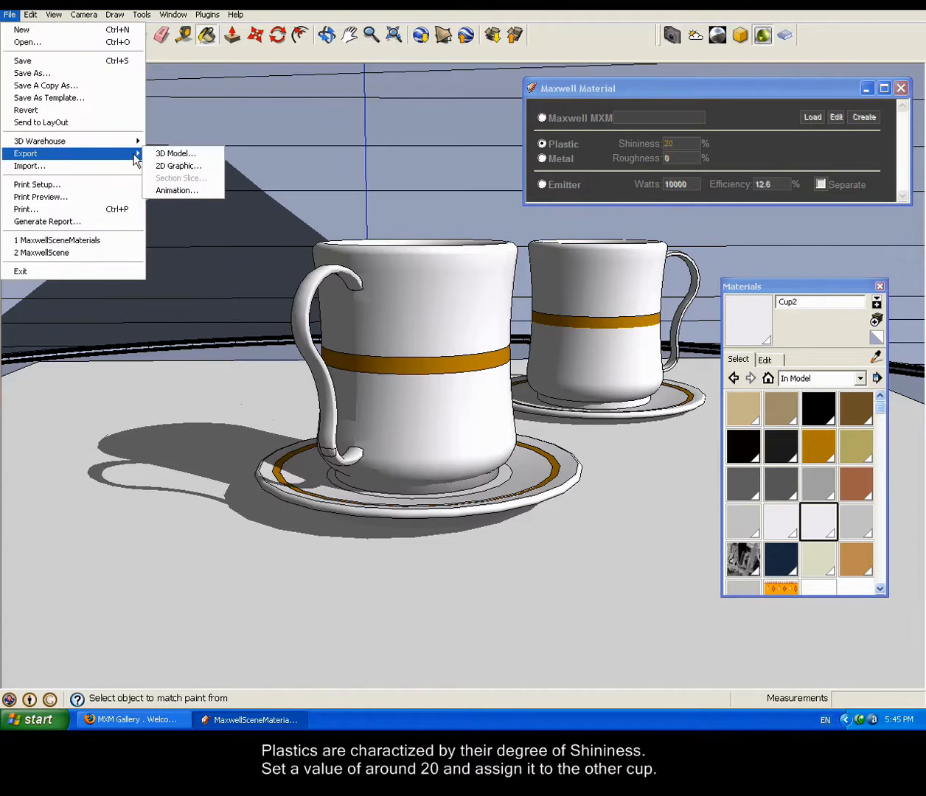
mouse_move(70, 153)
left_click(170, 151)
left_click(632, 456)
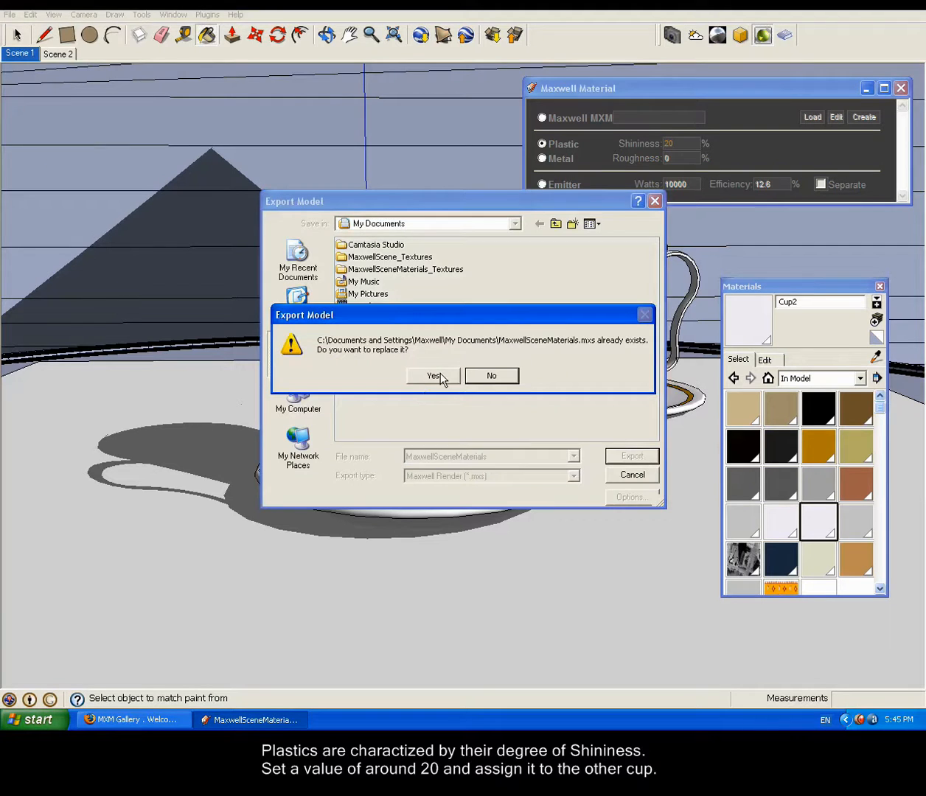
left_click(433, 375)
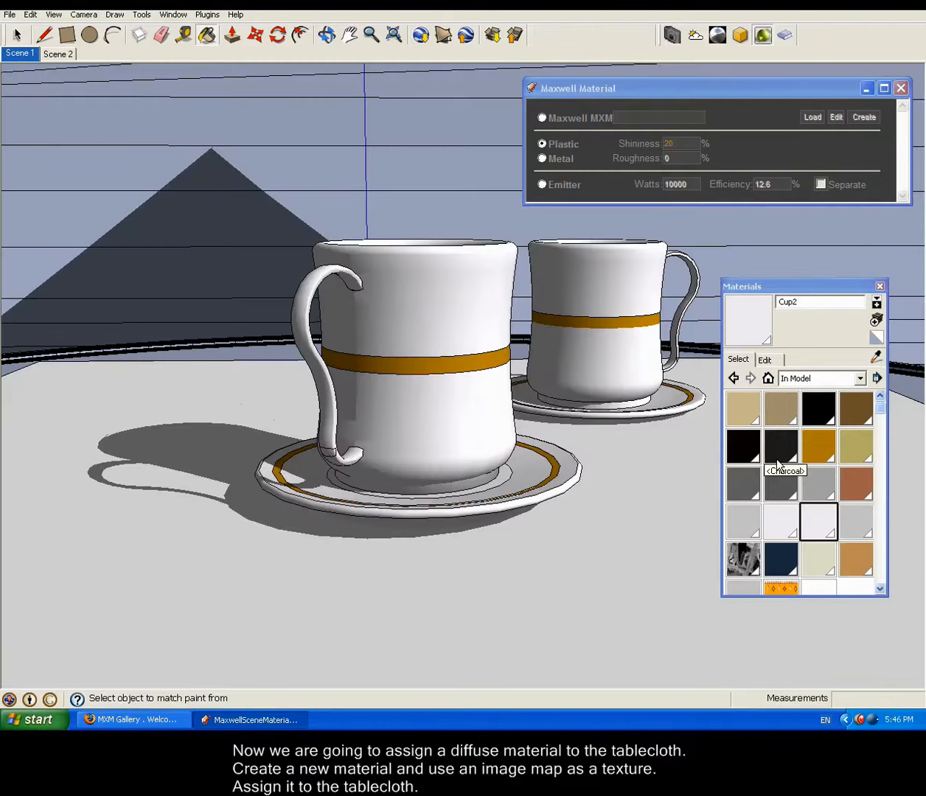
Step: Paint the tablecloth with the Cups_color.png-textured TableCloth material and close the Materials and Maxwell Material windows
left_click_drag(878, 412, 882, 446)
left_click(781, 560)
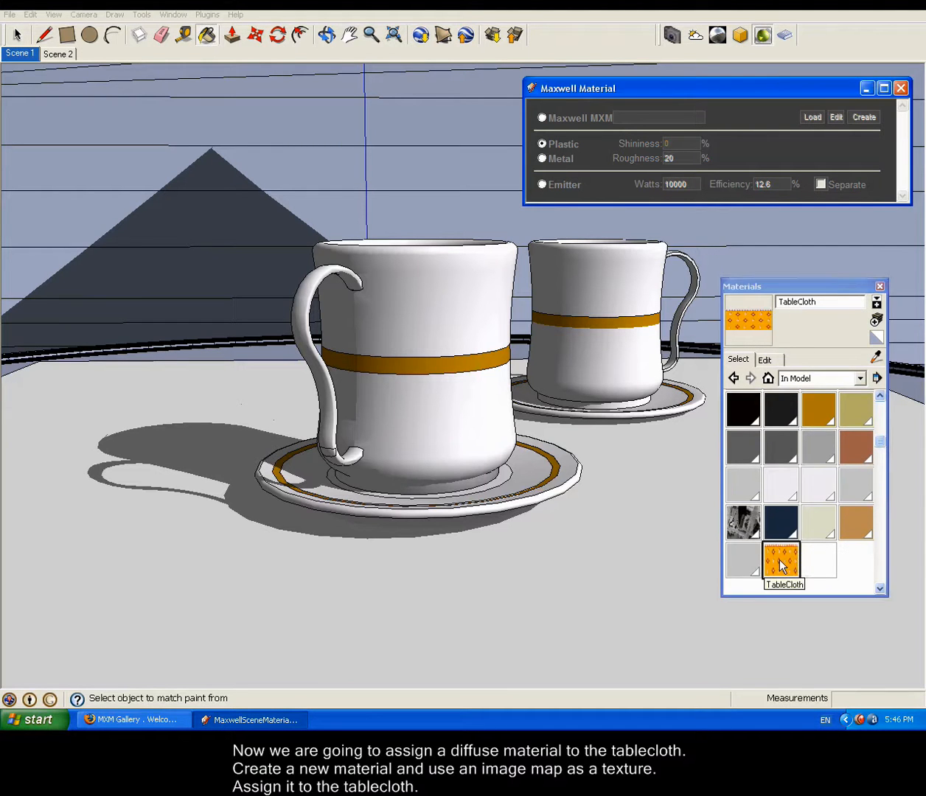
left_click(767, 359)
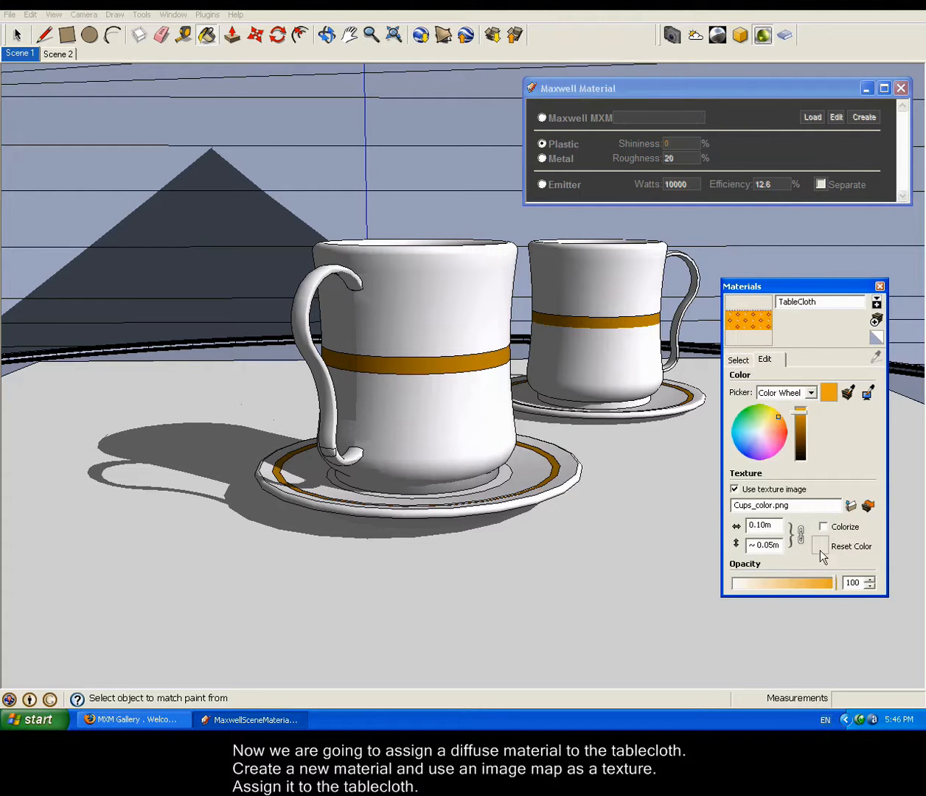
left_click(742, 323)
left_click(649, 508)
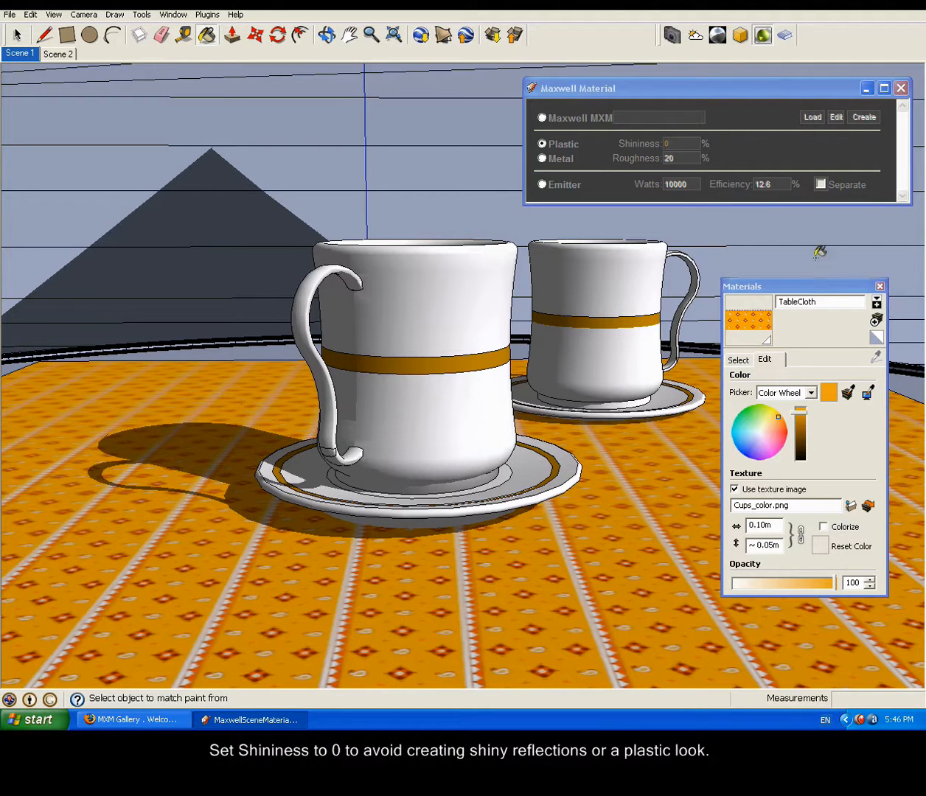
left_click(880, 287)
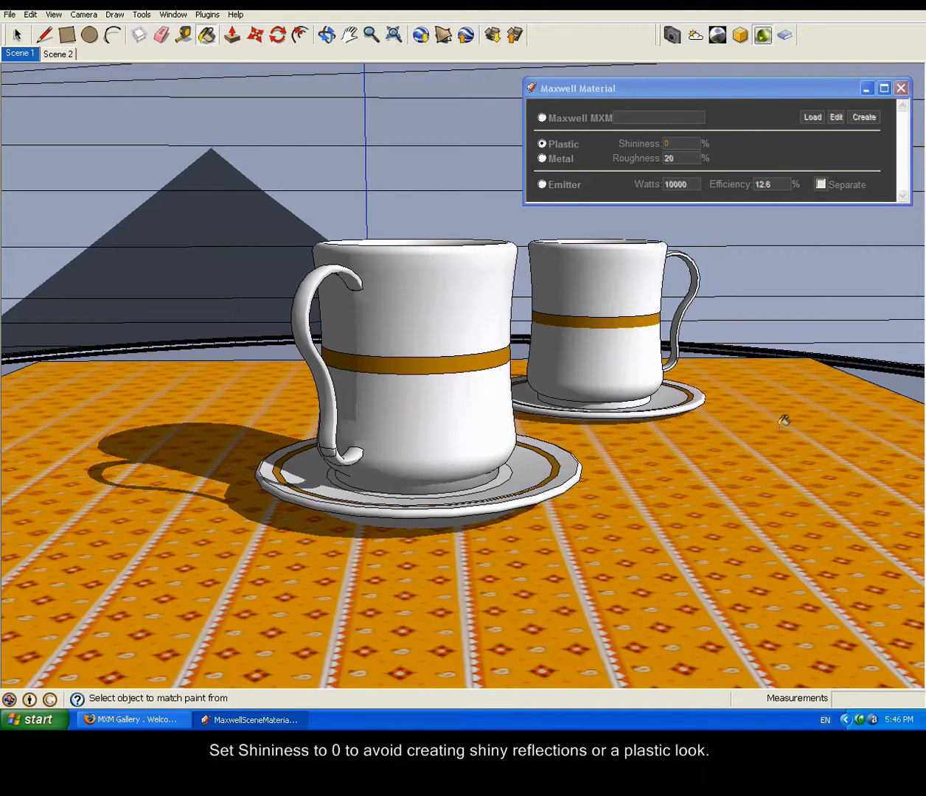
left_click(902, 86)
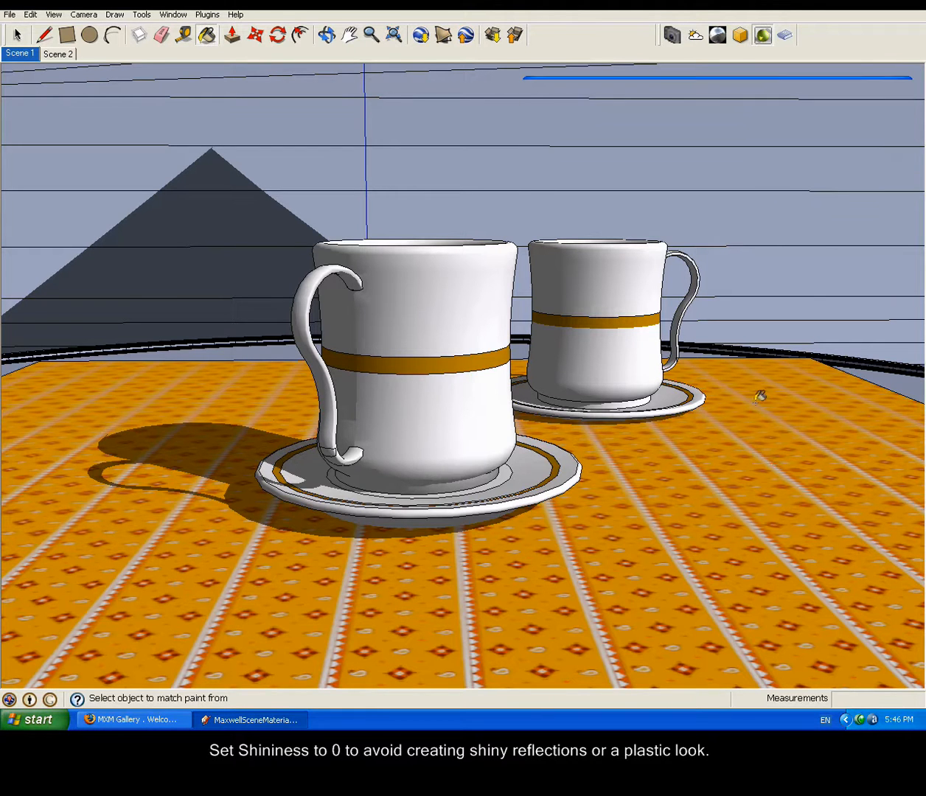
Step: Rotate the tablecloth's texture with the texture positioning pins so that its stripes run diagonally across the table
left_click(17, 36)
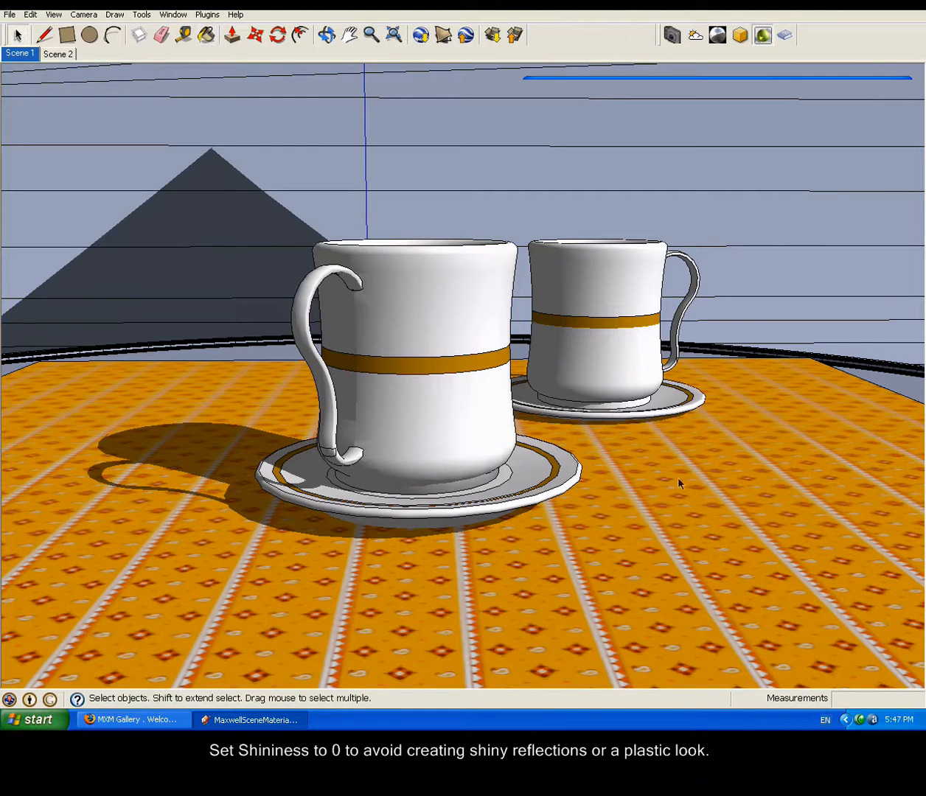
left_click(702, 502)
right_click(712, 509)
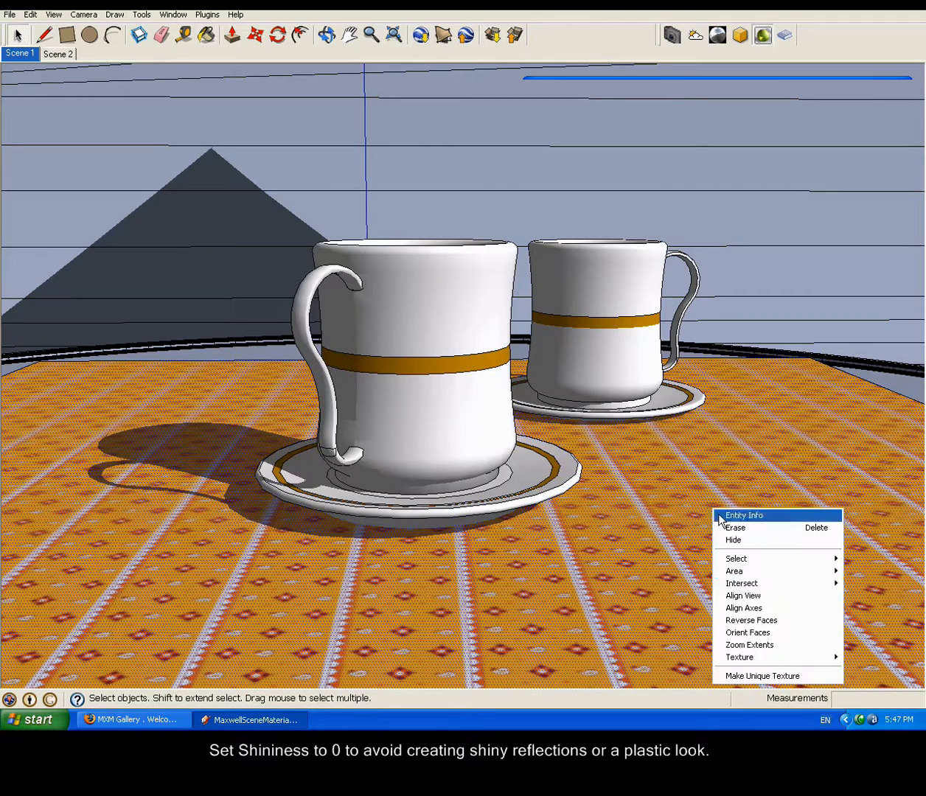
mouse_move(751, 659)
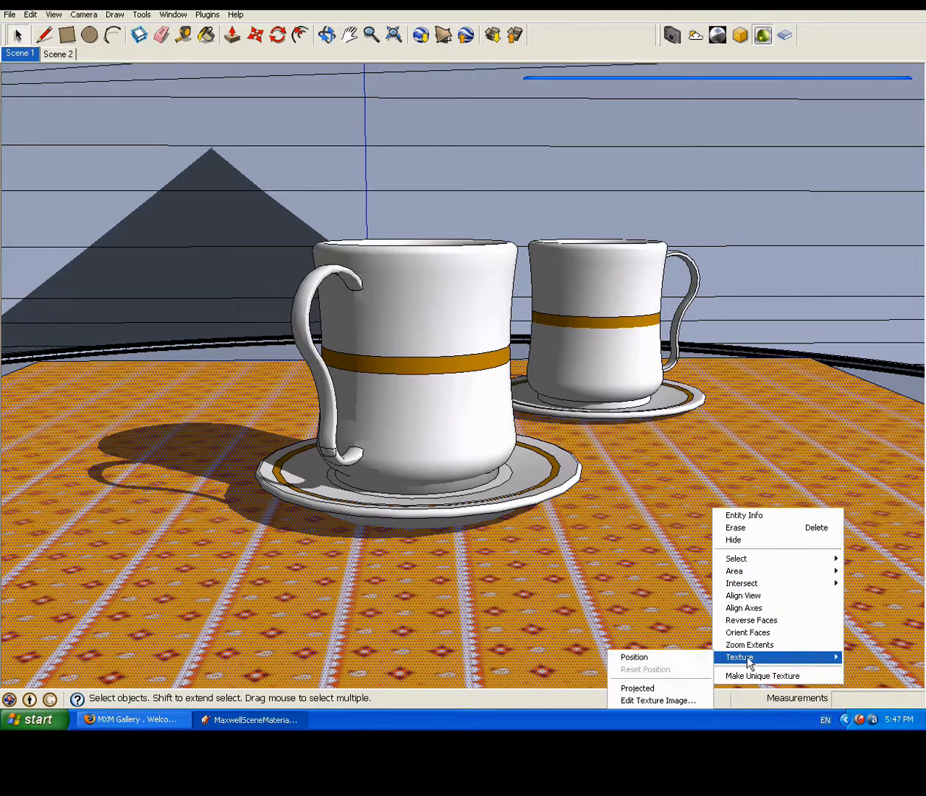
left_click(676, 657)
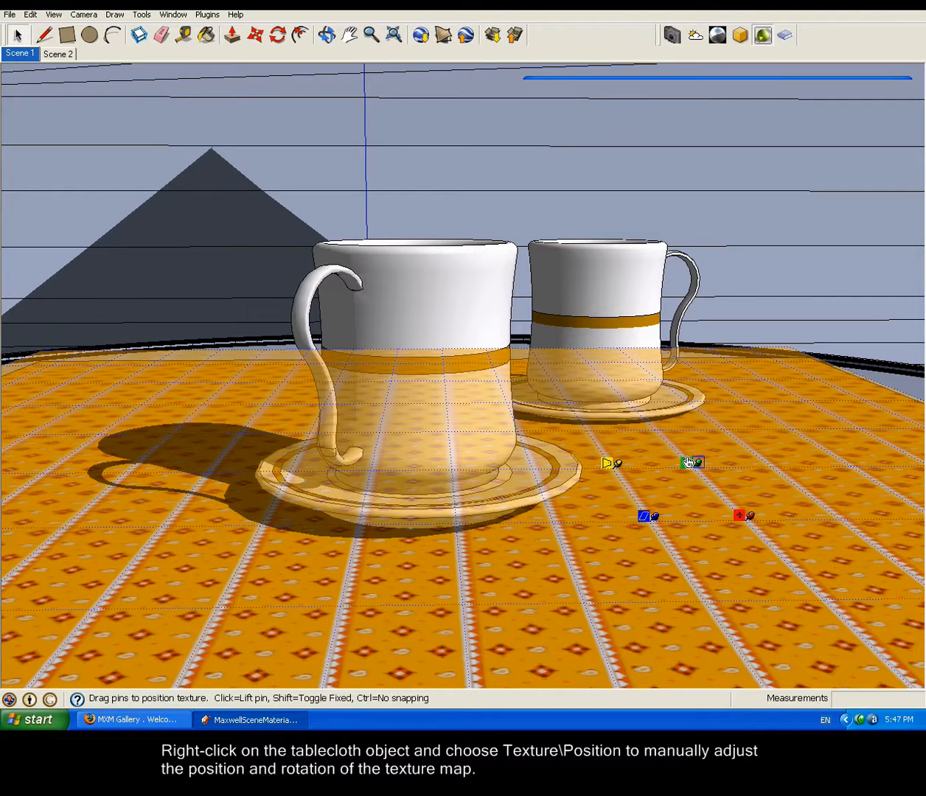
left_click_drag(691, 462, 780, 464)
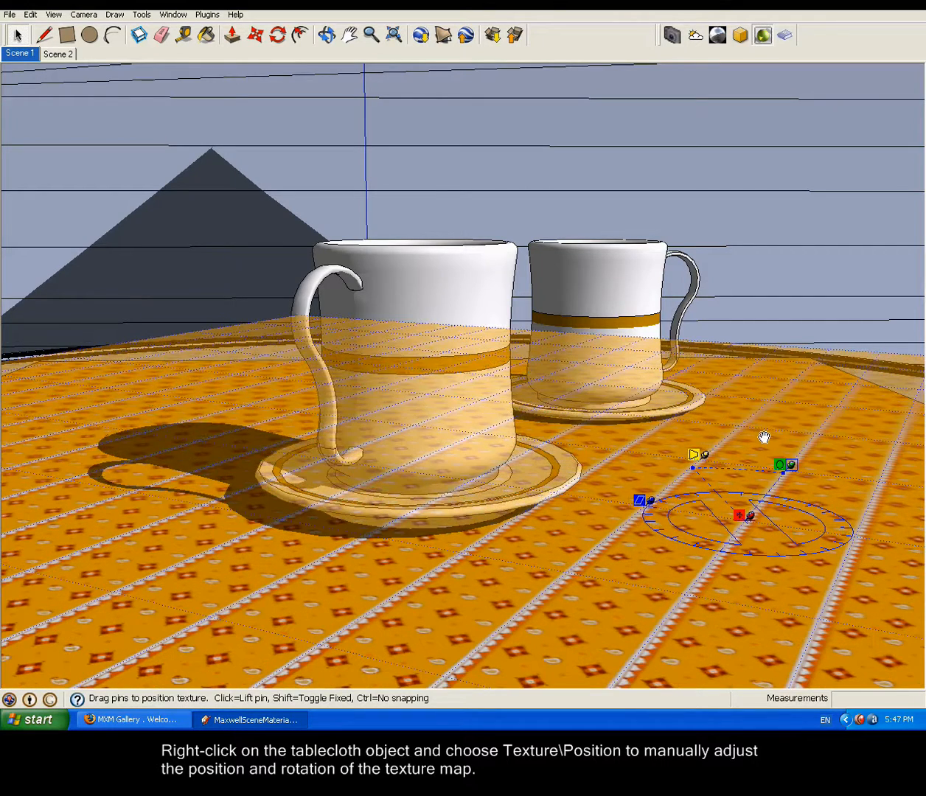
right_click(774, 416)
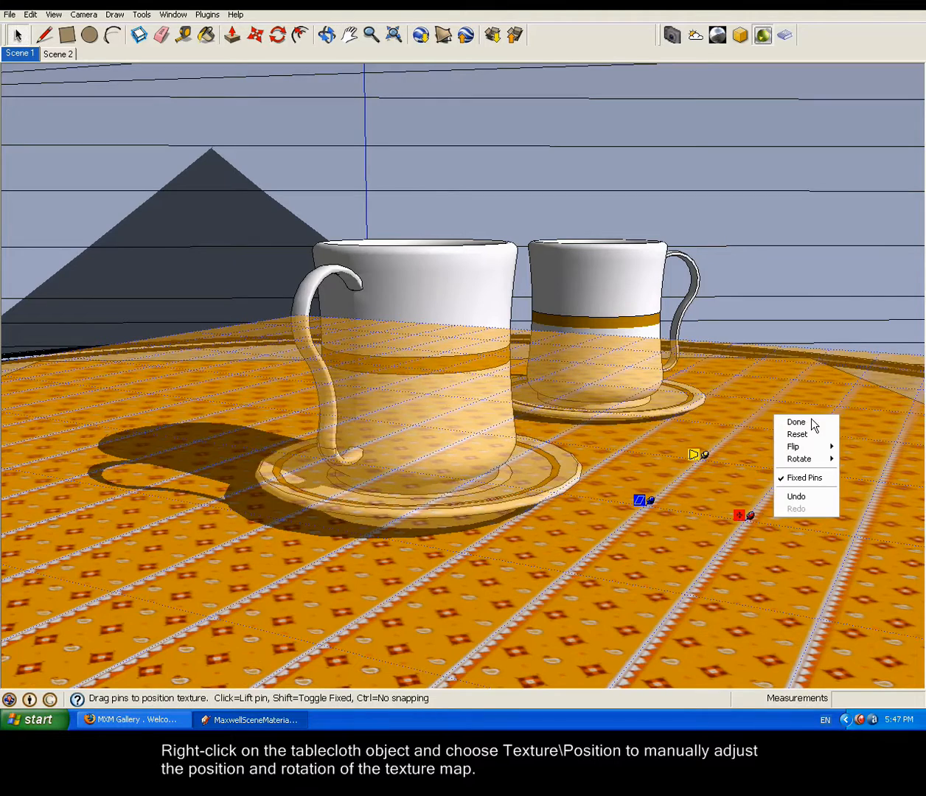
left_click(797, 422)
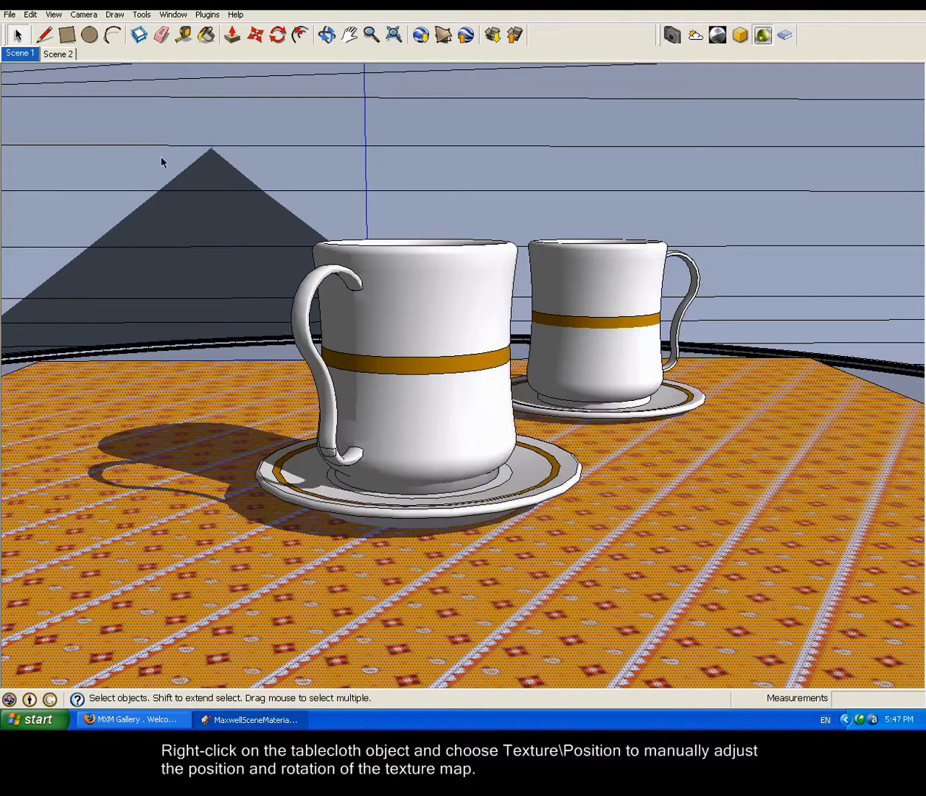
Step: Export the scene with the textured tablecloth over MaxwellSceneMaterials.mxs, render it, and close the render window
left_click(10, 14)
mouse_move(90, 157)
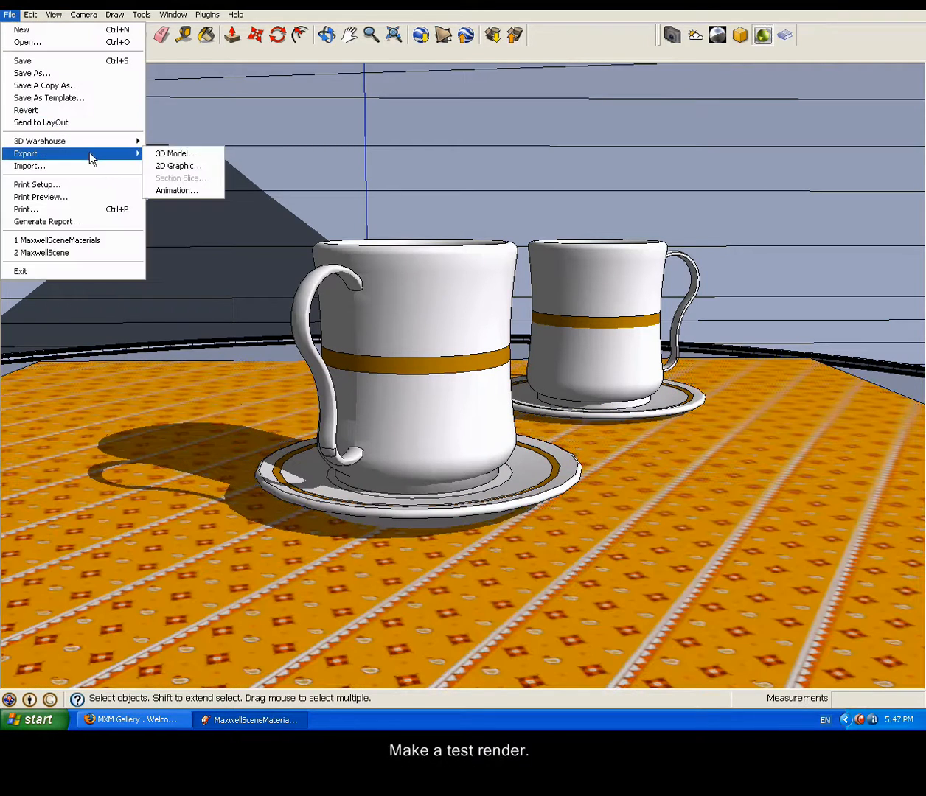
left_click(180, 153)
left_click(632, 456)
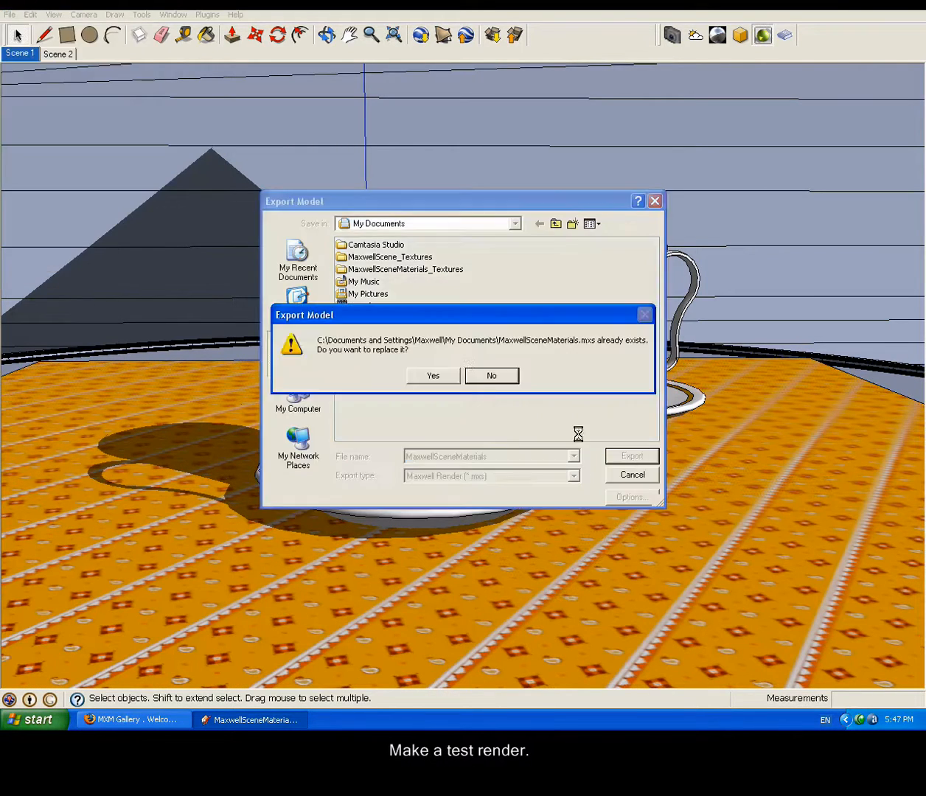
left_click(434, 377)
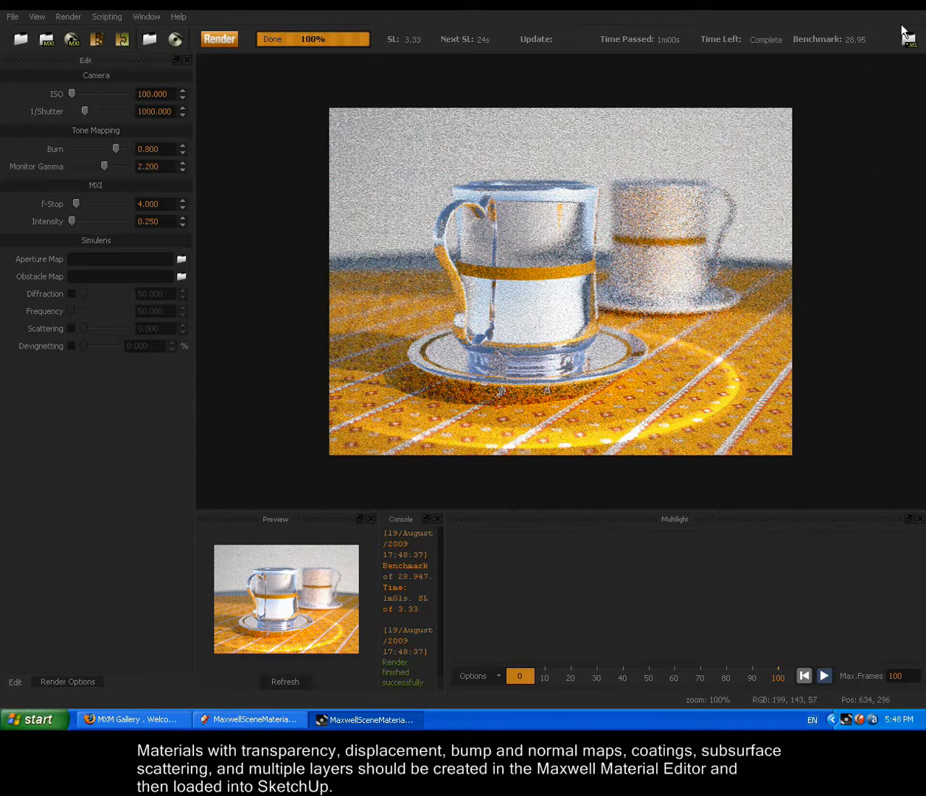
left_click(918, 5)
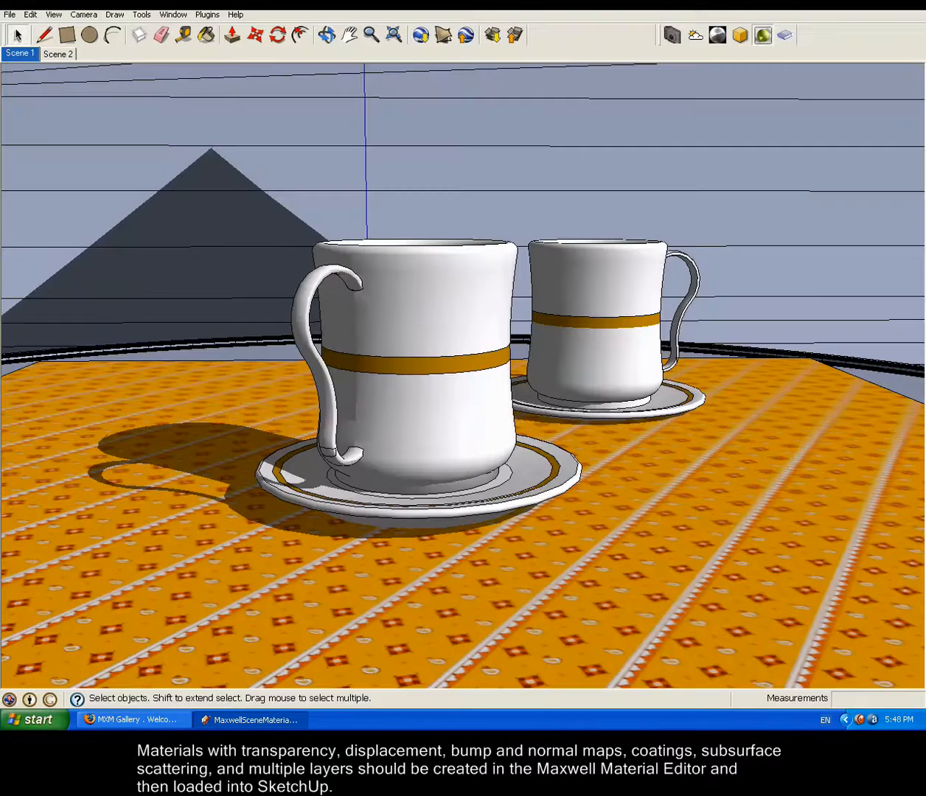
Step: Switch to the MXM Gallery website in the browser and log in with the account's user name and password
left_click(132, 719)
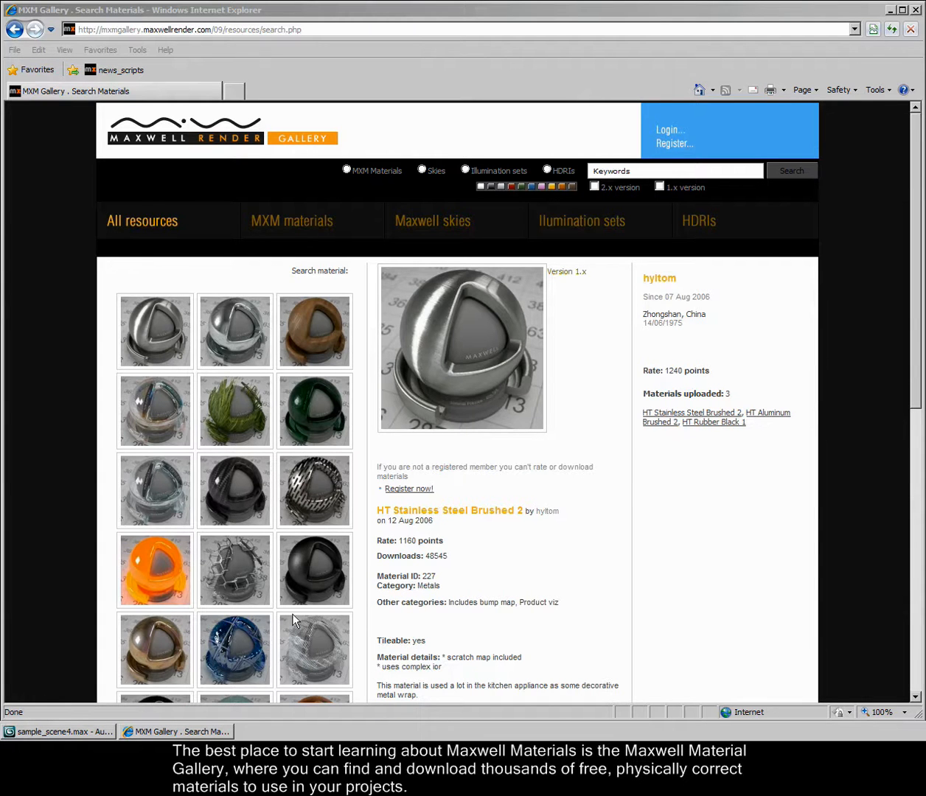
left_click_drag(916, 329, 916, 555)
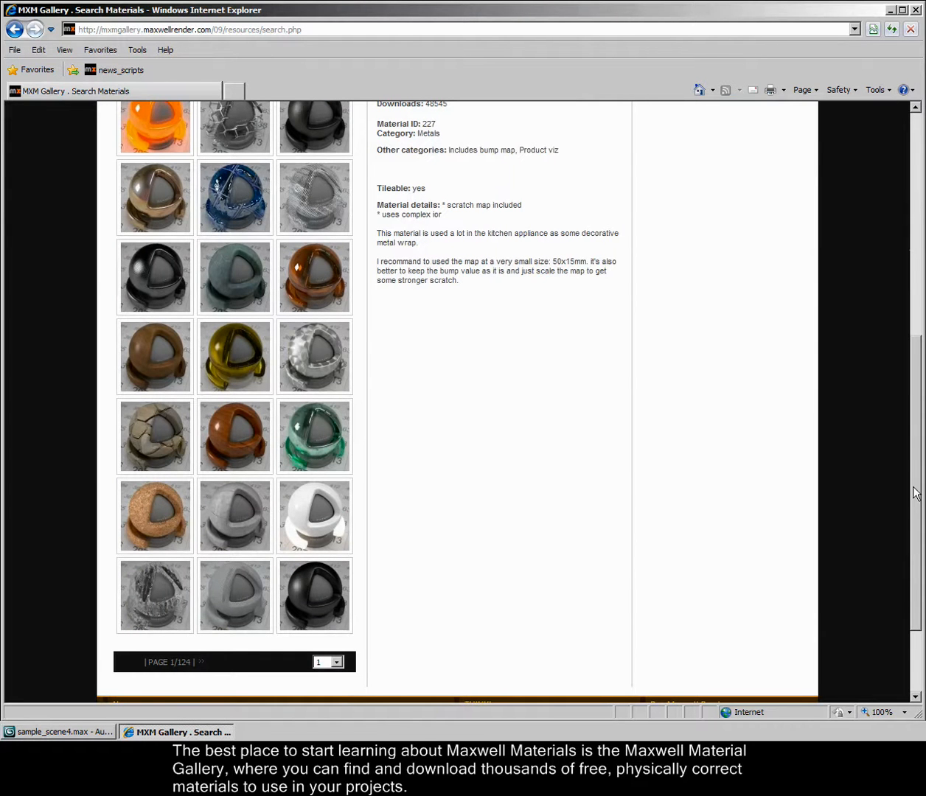
scroll(921, 490, "up", 6)
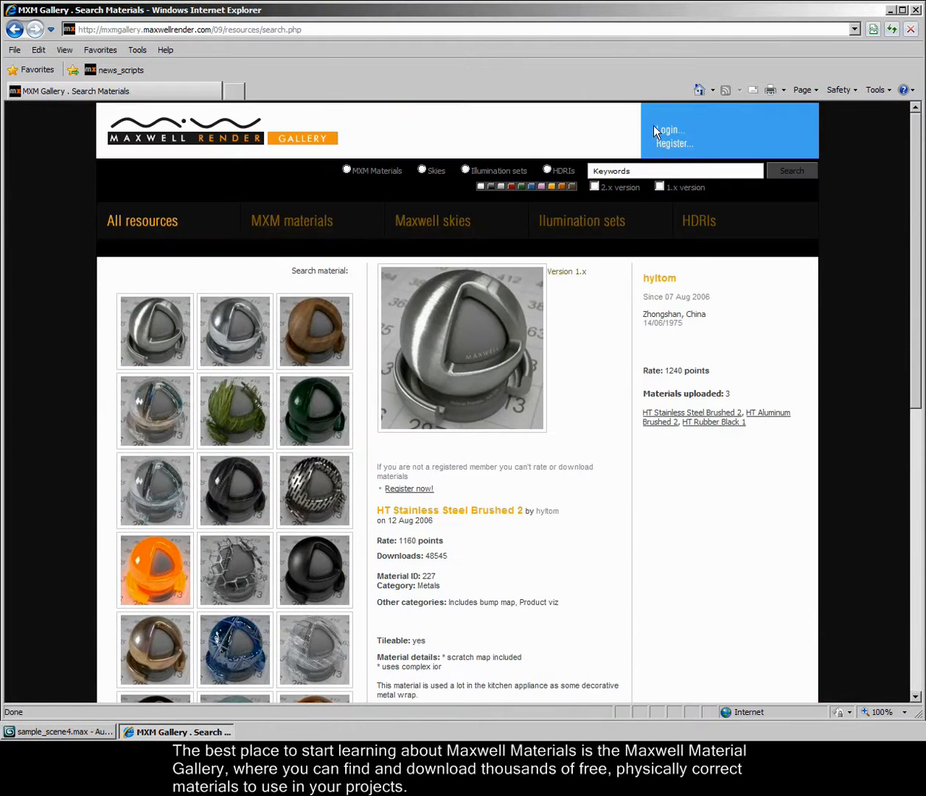
left_click(658, 126)
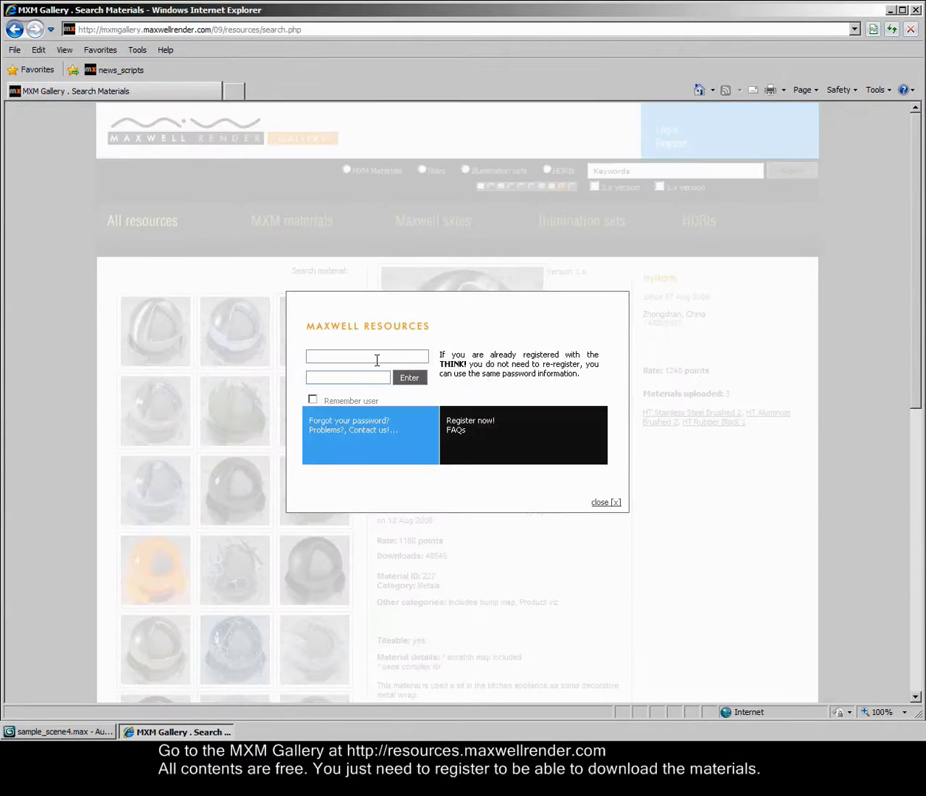
type("tom_nextlimit••••••")
left_click(410, 378)
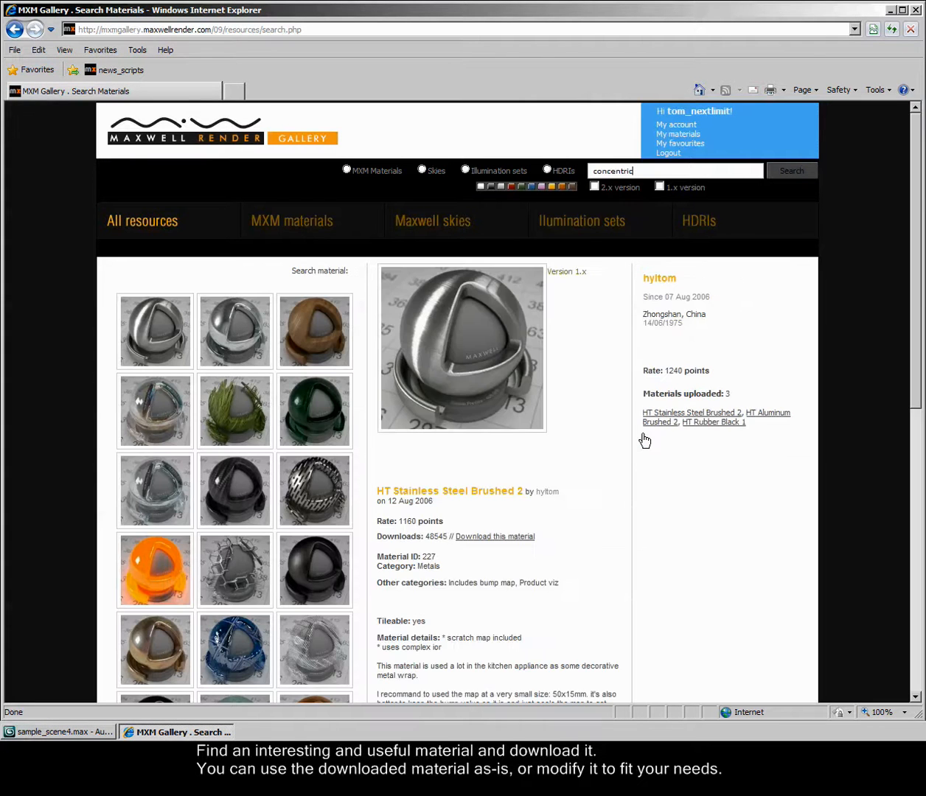
Step: Find the orange Polyurethane Resin material in the gallery and download it
scroll(585, 451, "down", 5)
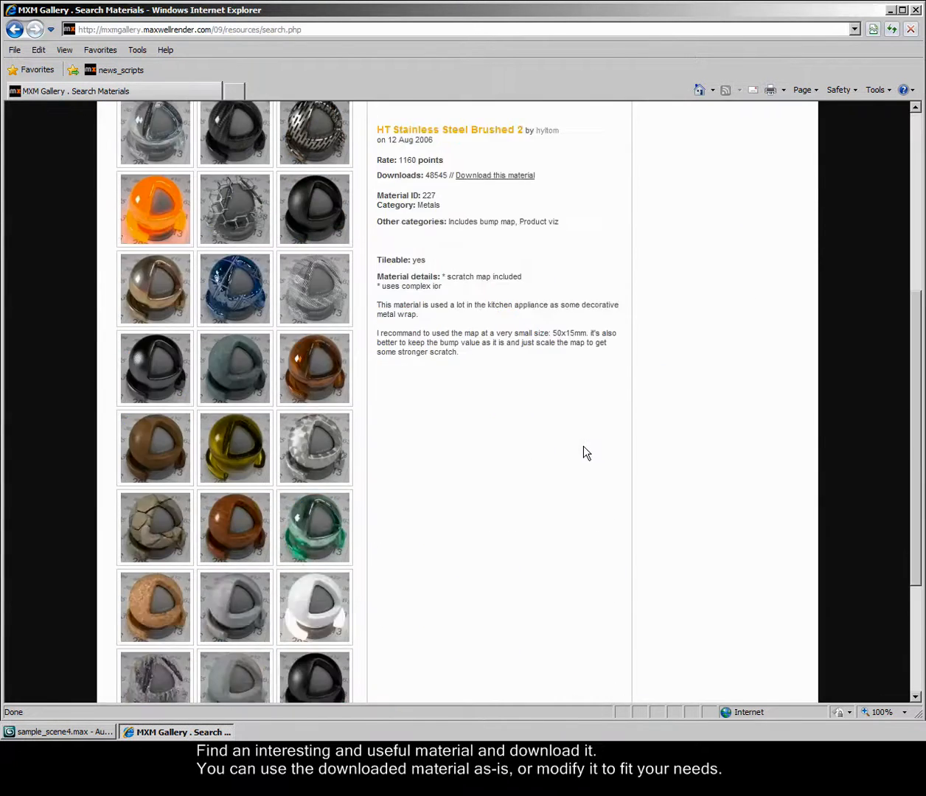
left_click(330, 446)
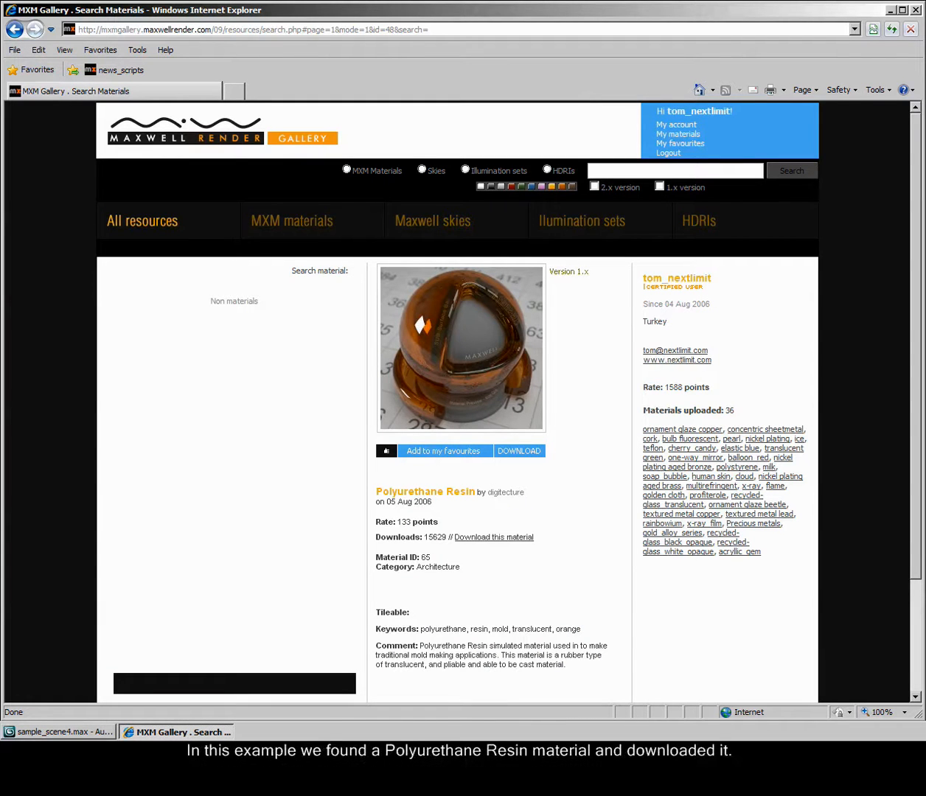
left_click(521, 539)
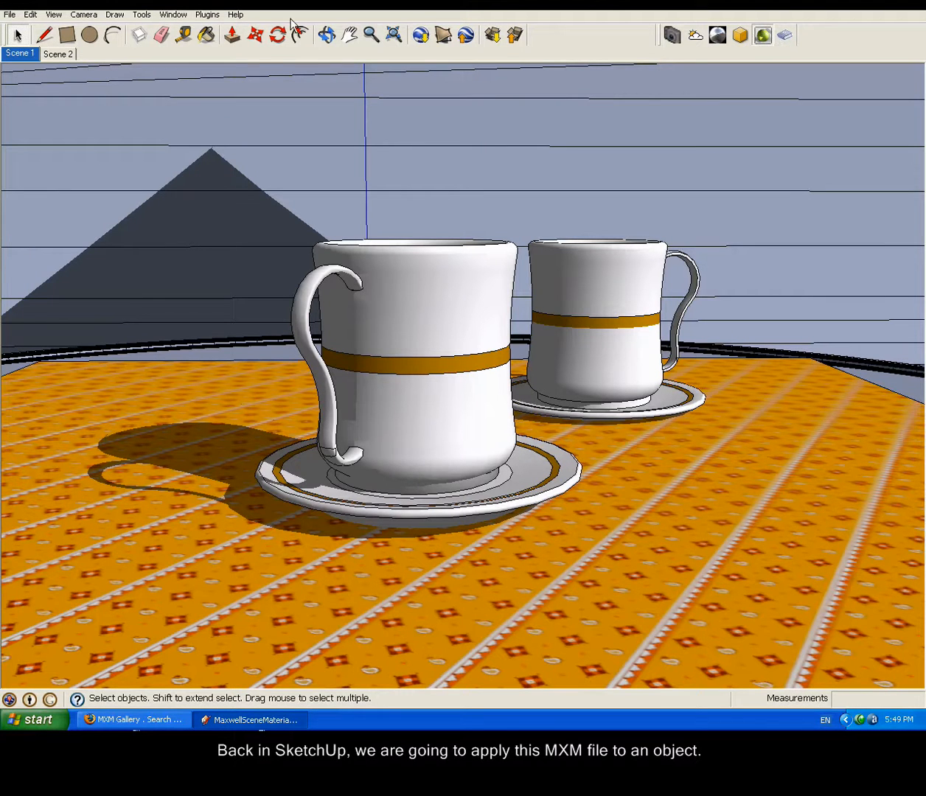
Step: Return to SketchUp, reopen the Materials window and change the Cup1 material's type to Maxwell MXM
left_click(183, 15)
left_click(194, 59)
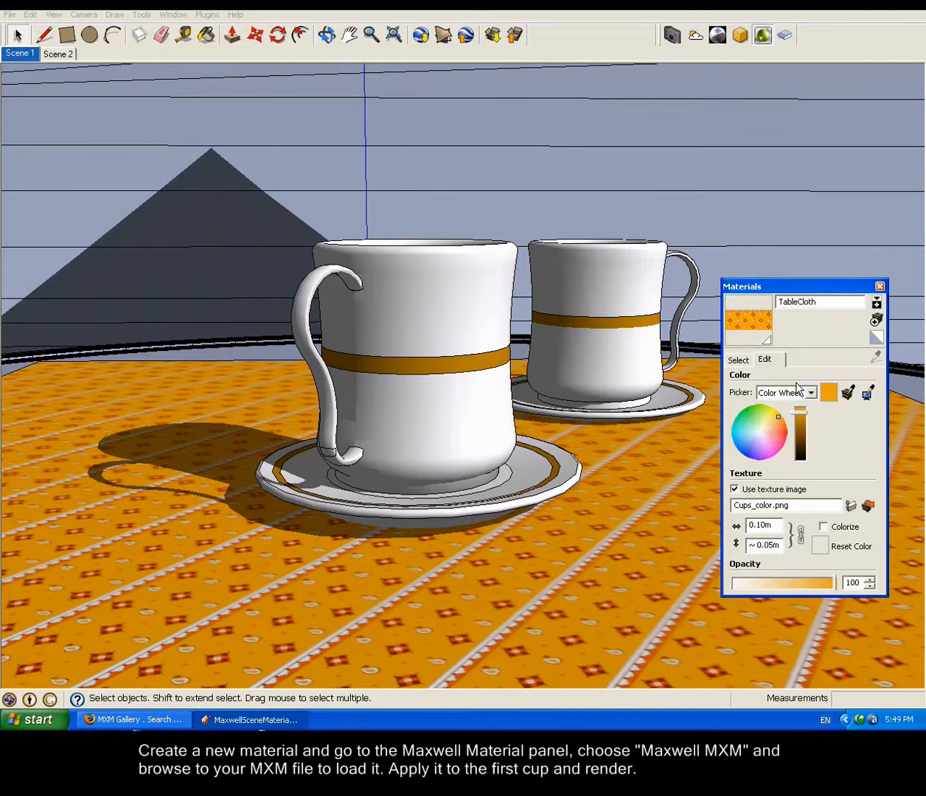
left_click(739, 359)
left_click(818, 525)
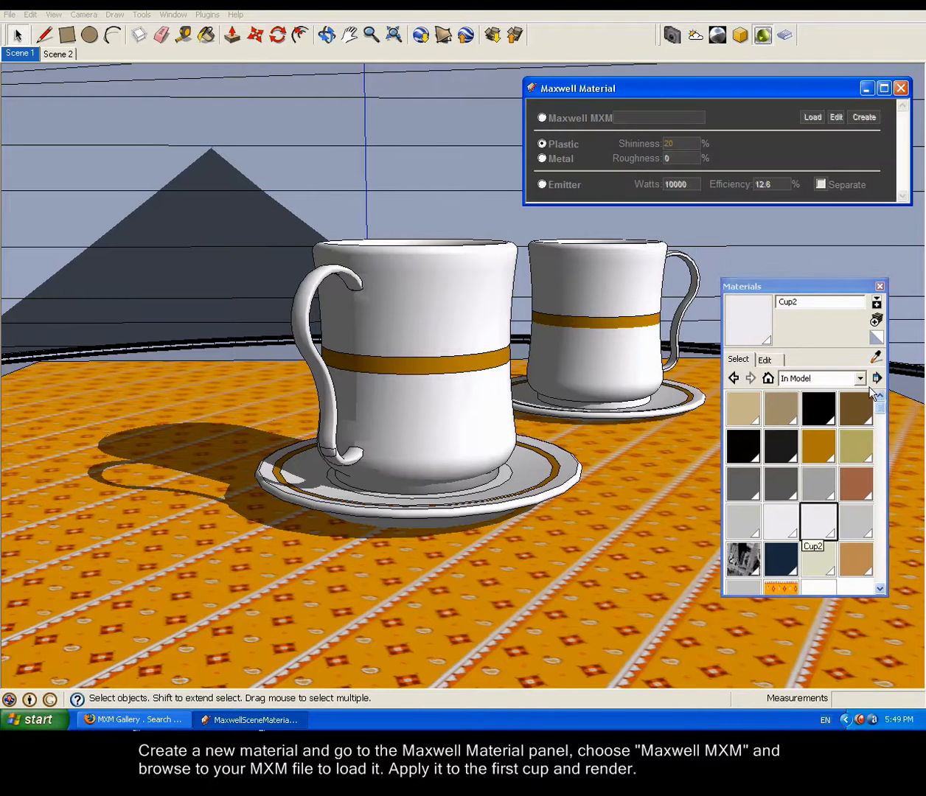
left_click(779, 525)
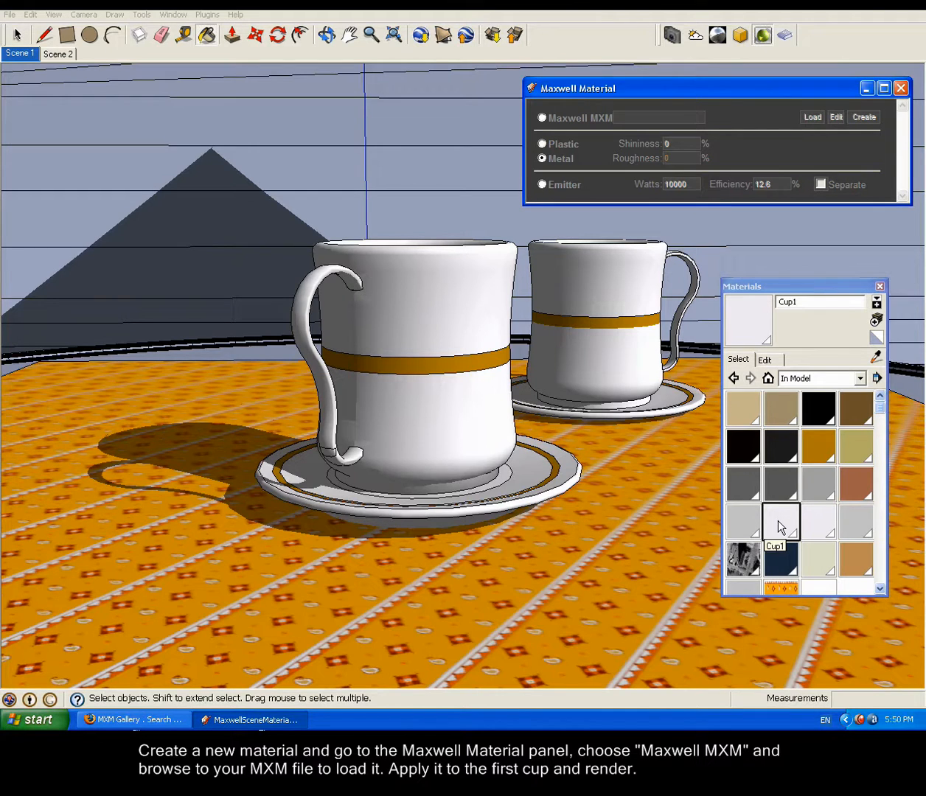
left_click(543, 119)
Step: Load Resin_Polyurethane_6179 from the MaxwellScene folder on the desktop into Cup1 and paint it onto the front cup
left_click(813, 117)
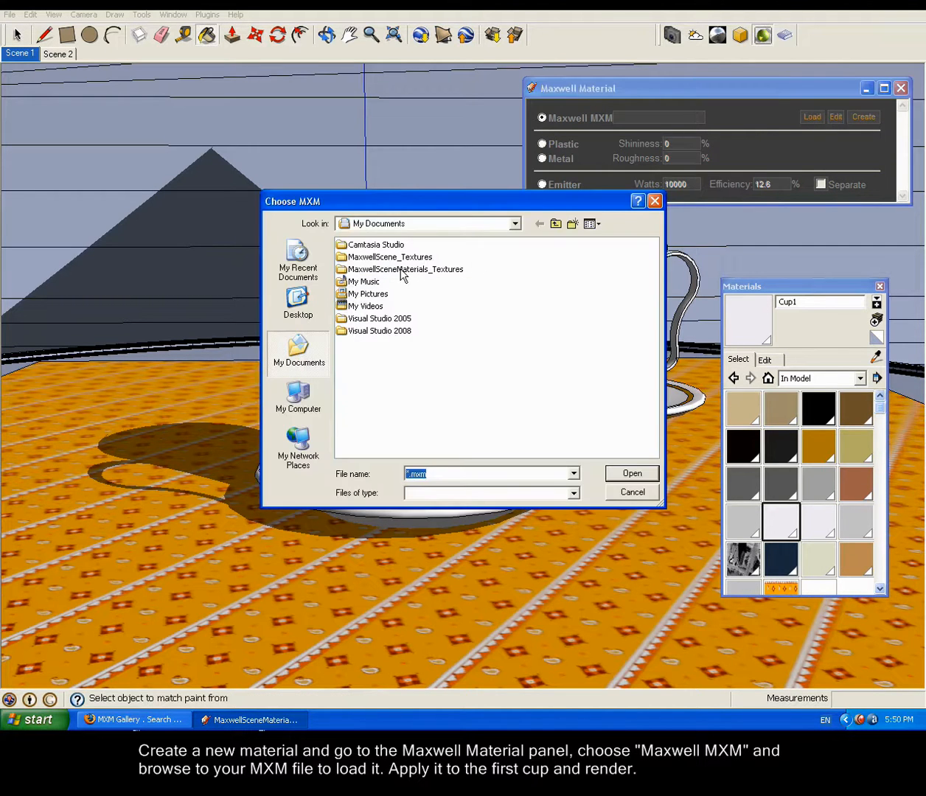
left_click(297, 299)
double_click(371, 282)
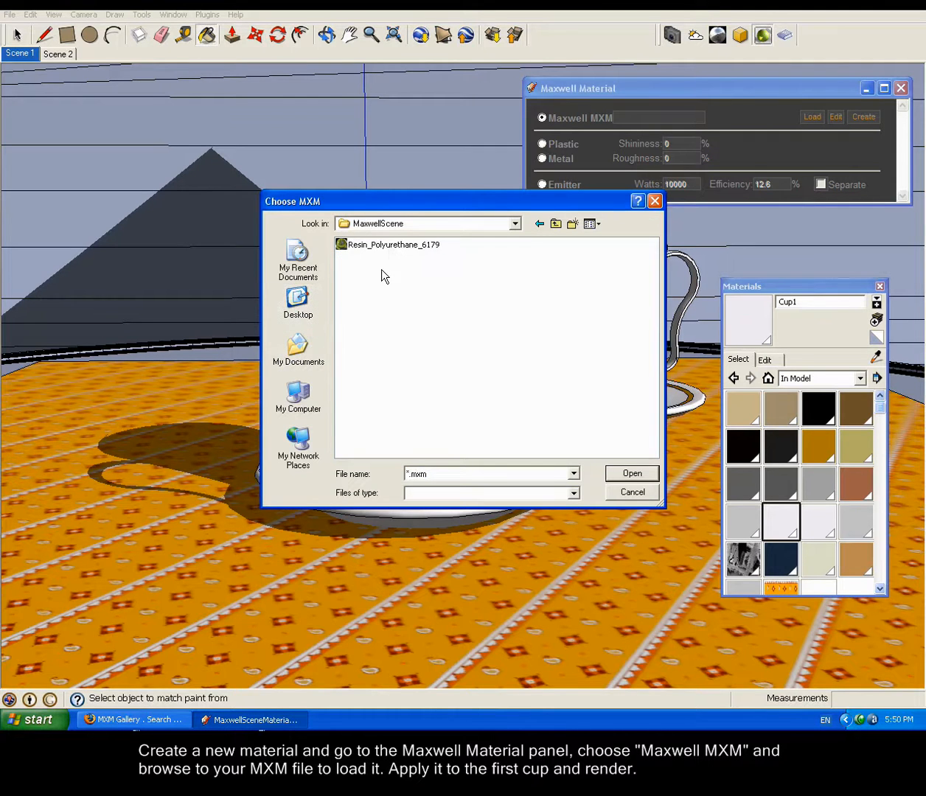
left_click(389, 246)
left_click(634, 473)
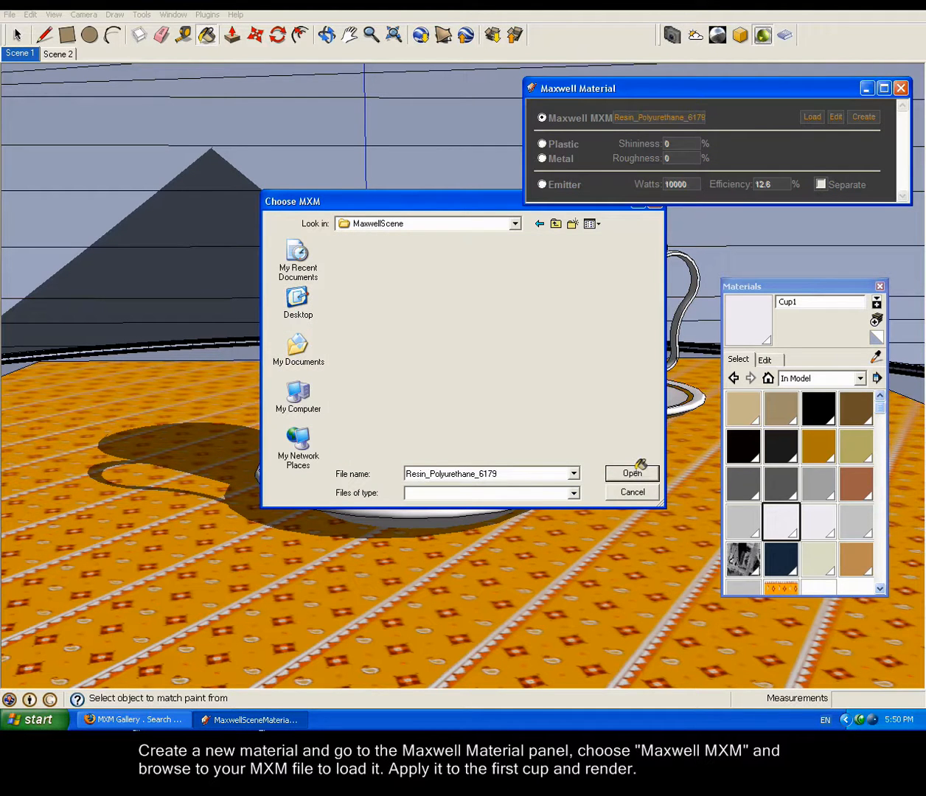
left_click(429, 312)
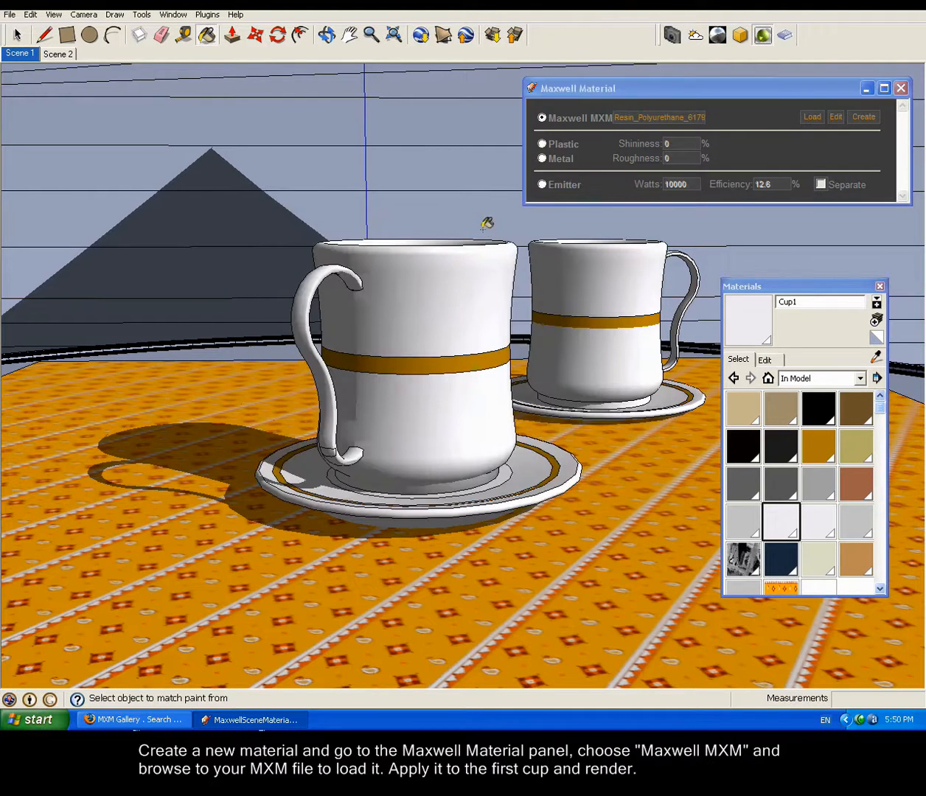
Step: Export the scene with the resin front cup over MaxwellSceneMaterials.mxs in Maxwell Render format
left_click(10, 15)
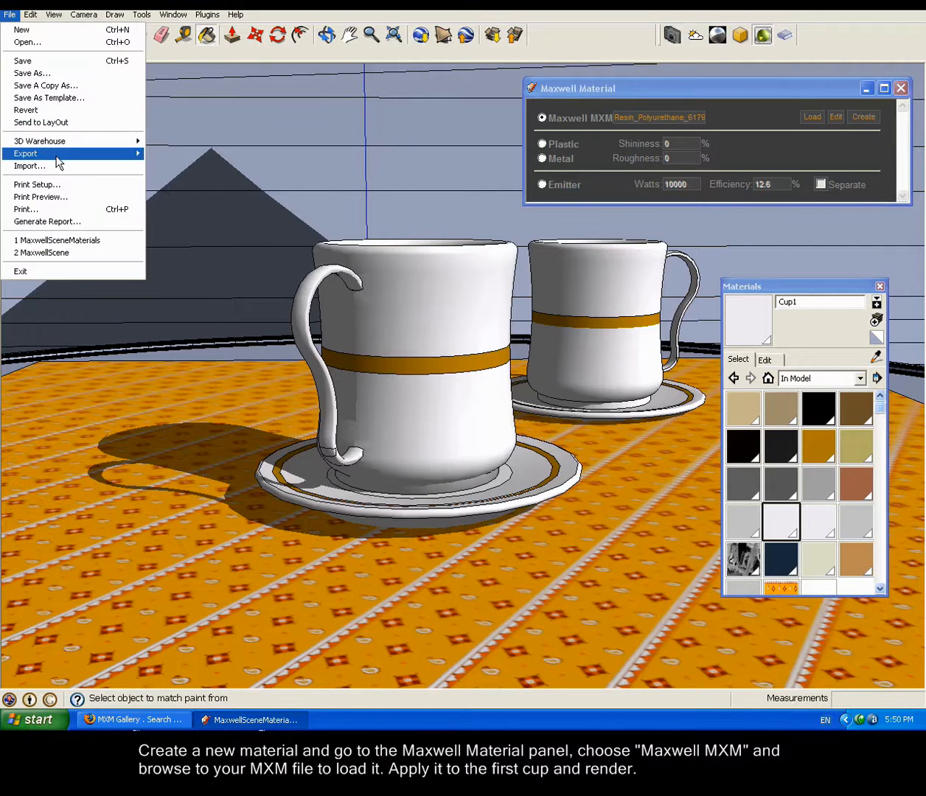
mouse_move(56, 160)
left_click(167, 153)
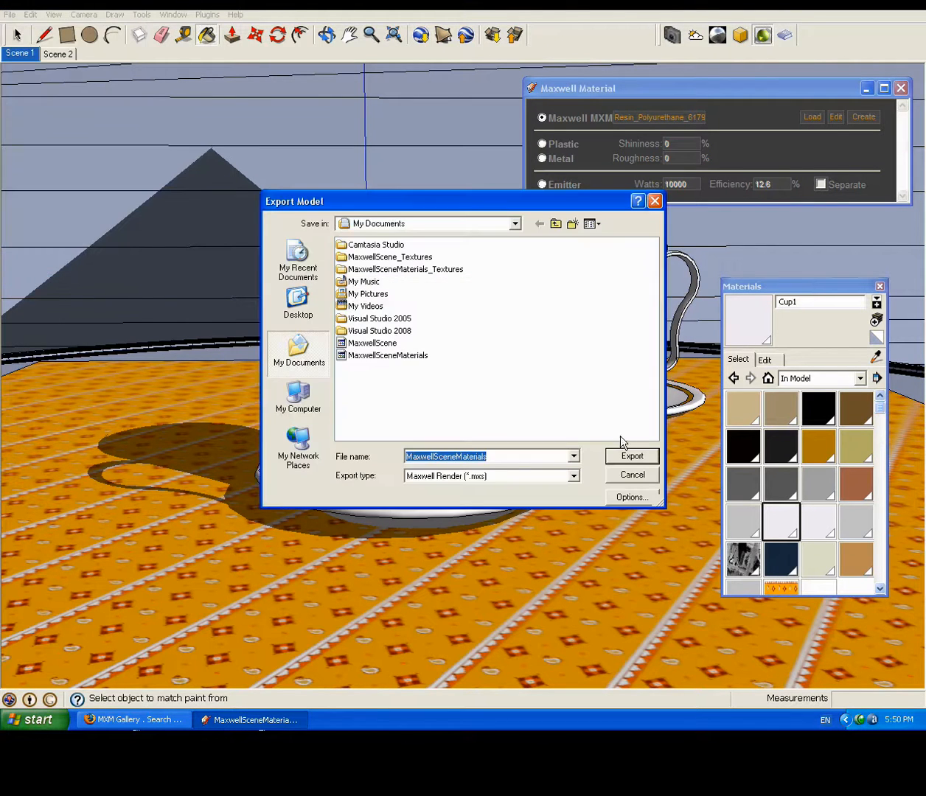
left_click(626, 456)
left_click(434, 376)
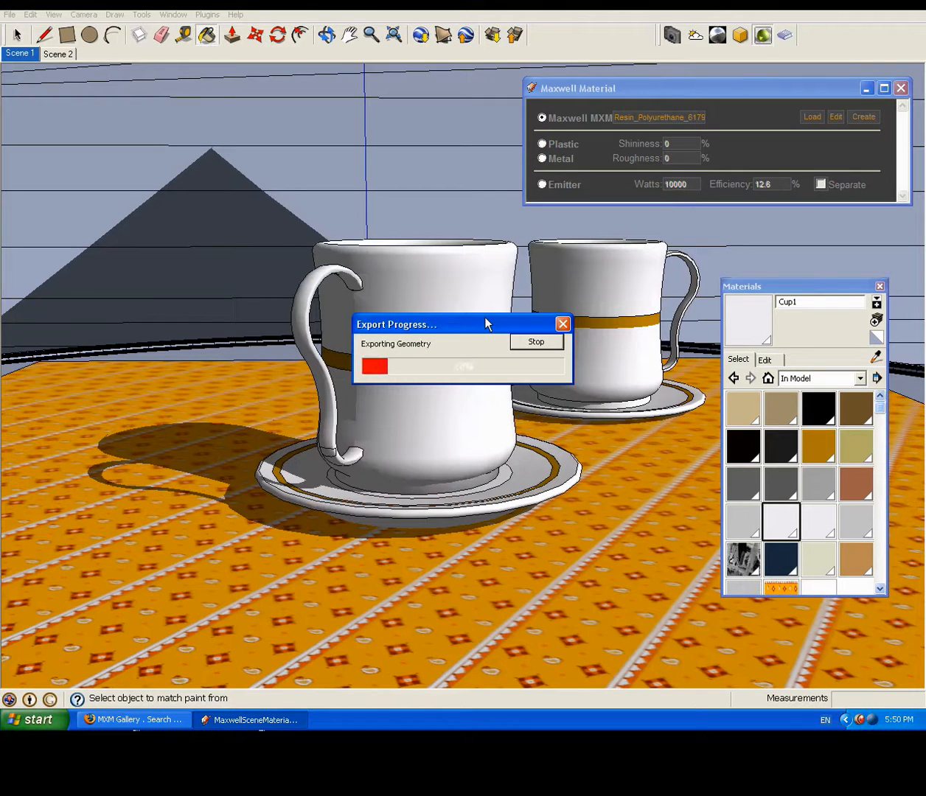